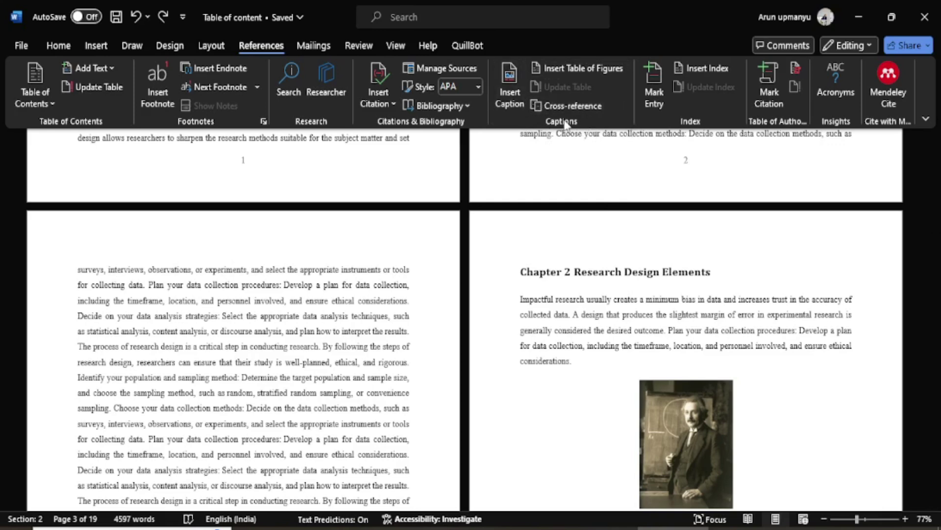
Examine the caption of the revised table and its numbering in Chapter 2
scroll(632, 345, "down", 5)
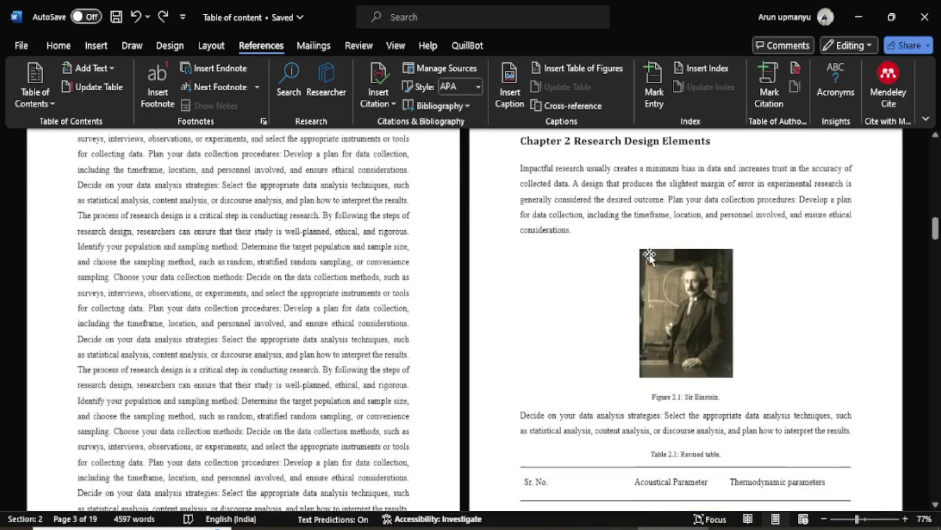
left_click_drag(652, 377, 729, 380)
scroll(729, 381, "up", 9)
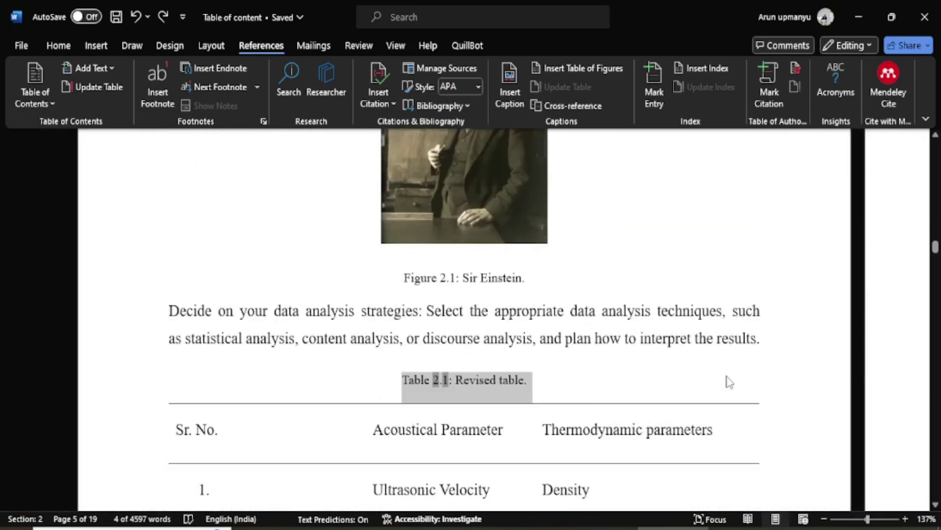
left_click(436, 385)
left_click_drag(376, 382, 530, 382)
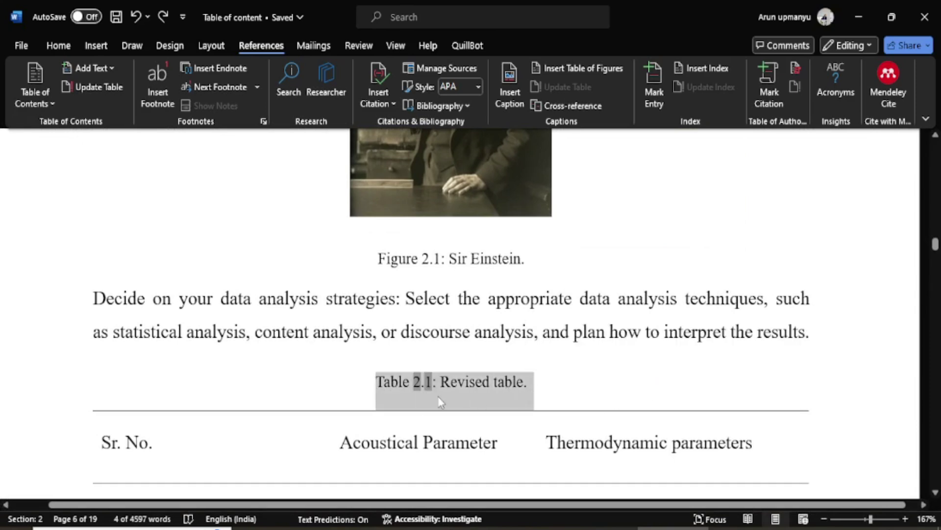
scroll(440, 392, "up", 5)
scroll(440, 386, "up", 4)
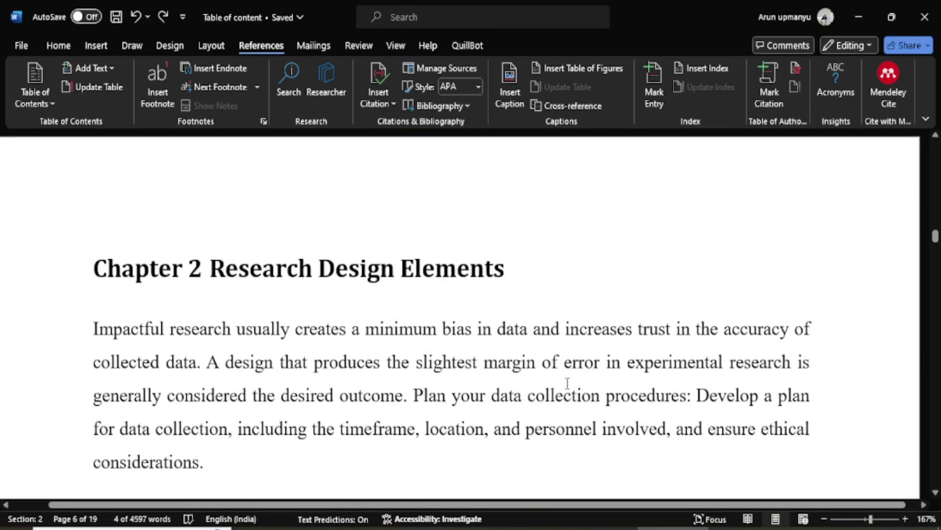
Add "reported in Table 2.1" after "desired outcome" in the first paragraph of Chapter 2
scroll(422, 353, "down", 2)
left_click(407, 288)
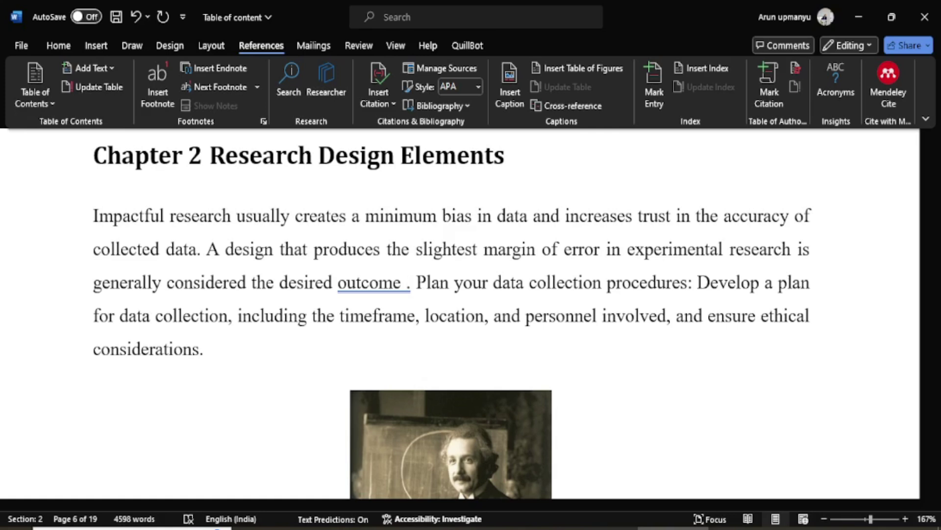
type("reported in Ta")
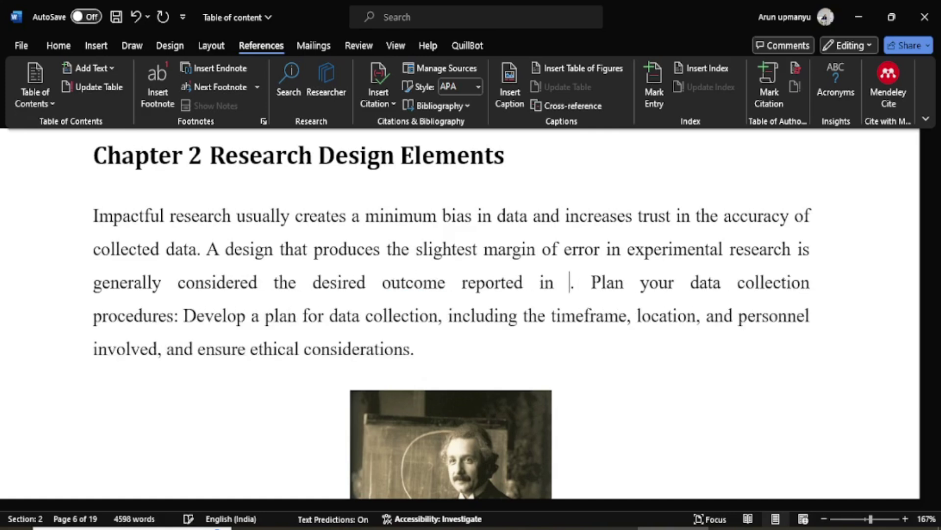
type("lb")
key("BackSpace")
key("BackSpace")
type("ble 2")
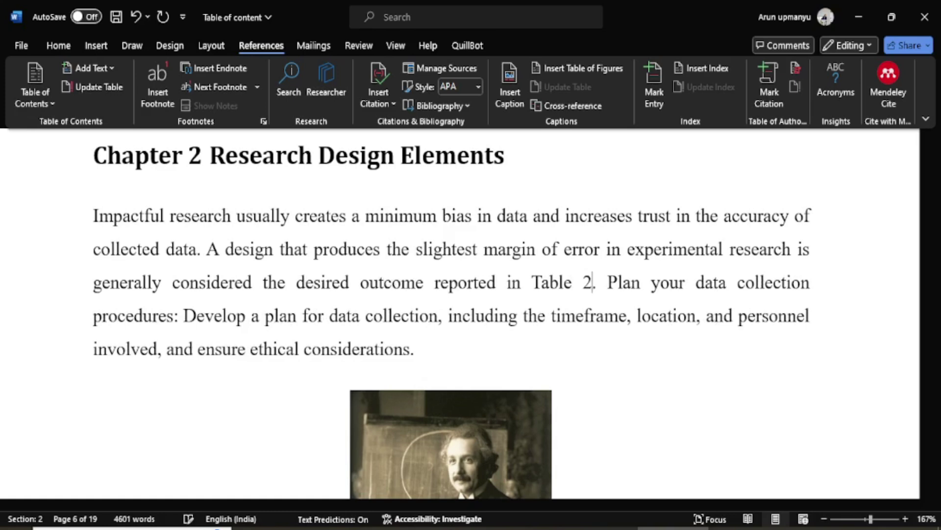
type(".1")
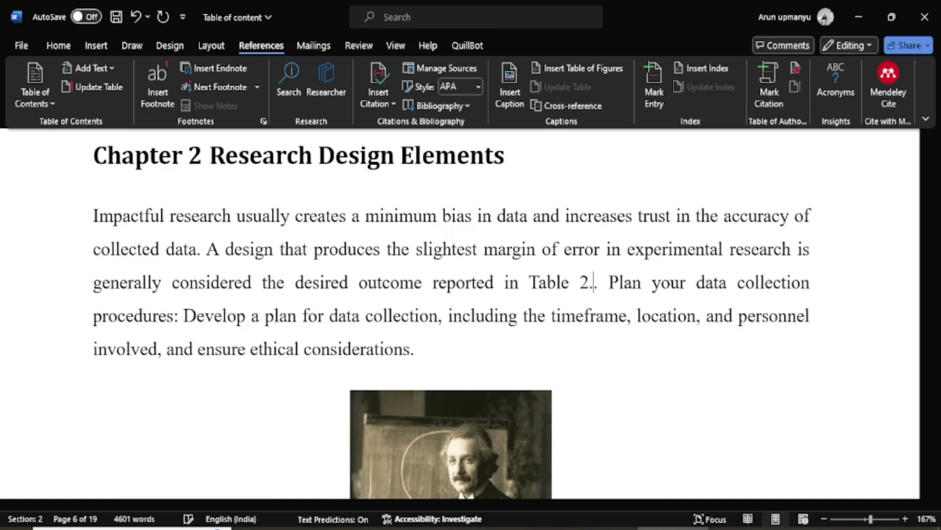
Highlight the "Table 2.1" mention in the first Chapter 2 paragraph in yellow
left_click_drag(523, 283, 597, 283)
left_click(58, 46)
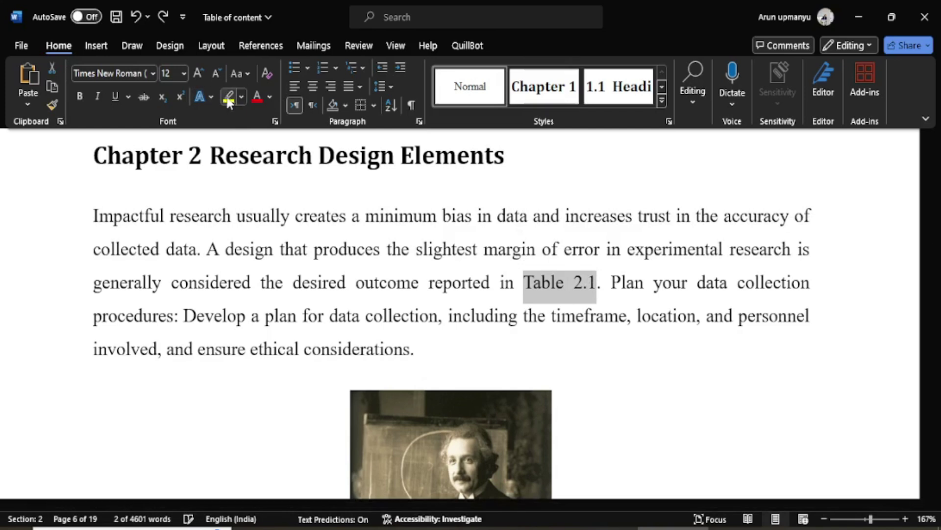
left_click(229, 97)
left_click(614, 349)
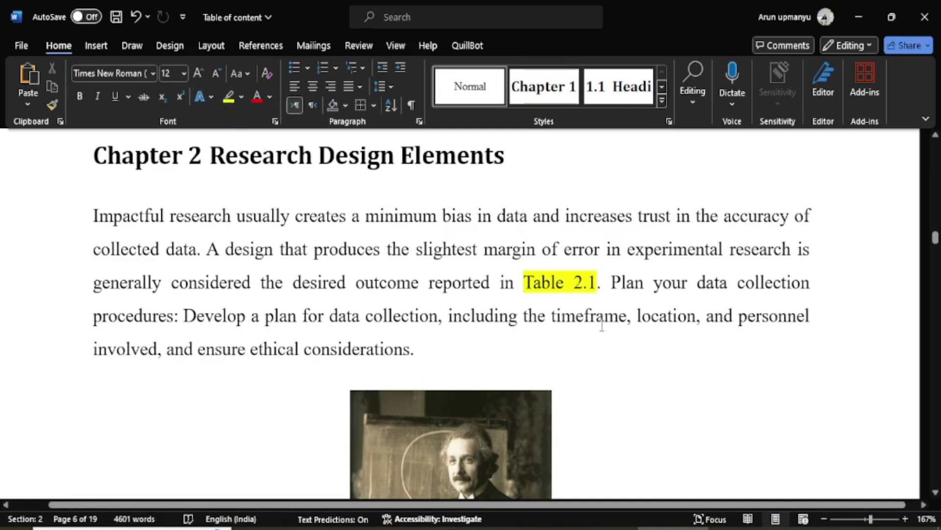
Copy the revised table with its acoustical and thermodynamic parameters and paste the copy directly below the Figure 2.1 caption
scroll(603, 325, "up", 10)
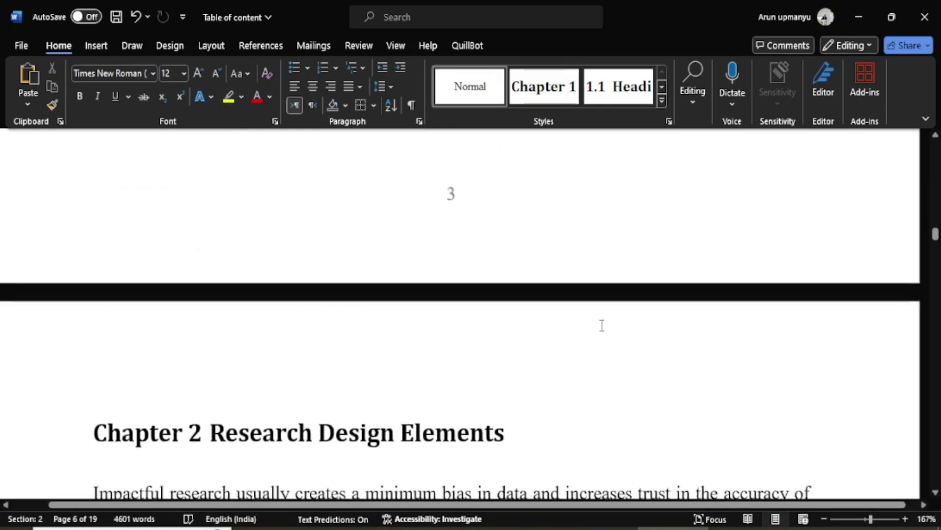
scroll(602, 326, "down", 5)
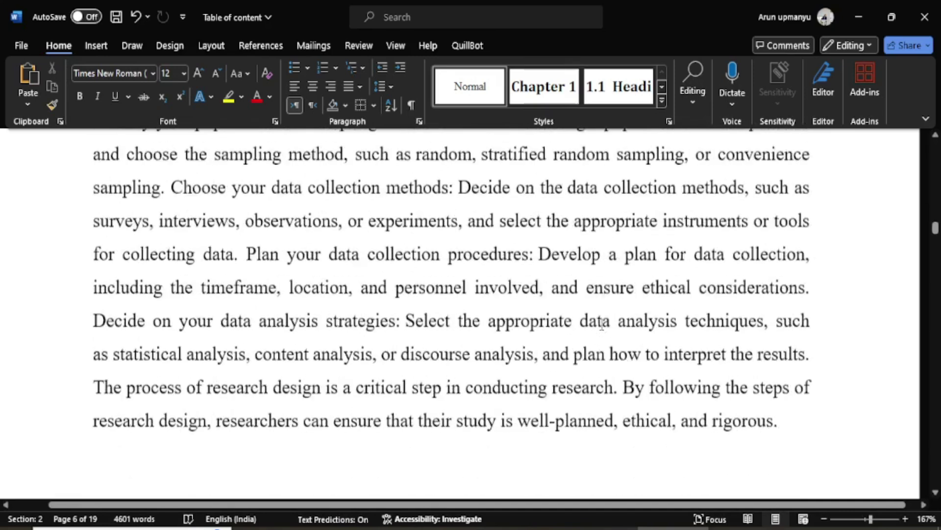
scroll(603, 329, "down", 5)
scroll(602, 325, "down", 4, "ctrl")
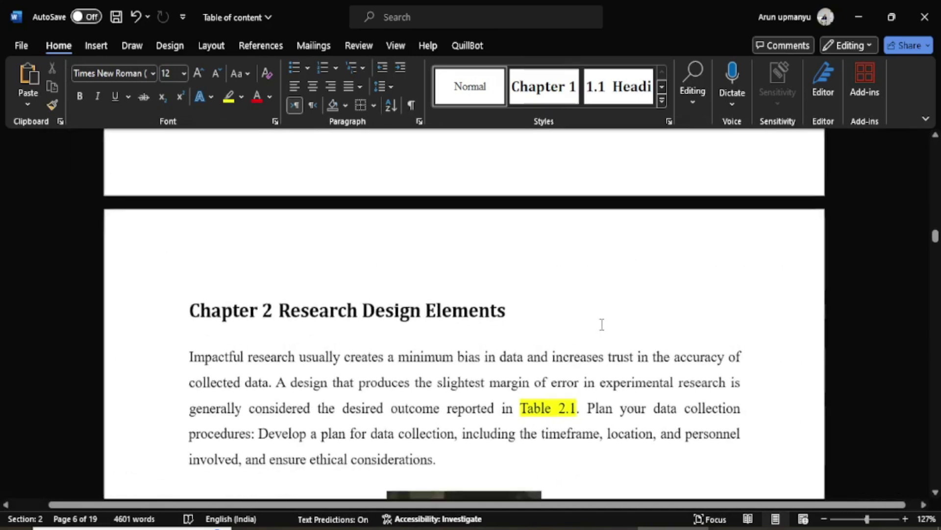
scroll(602, 325, "up", 8)
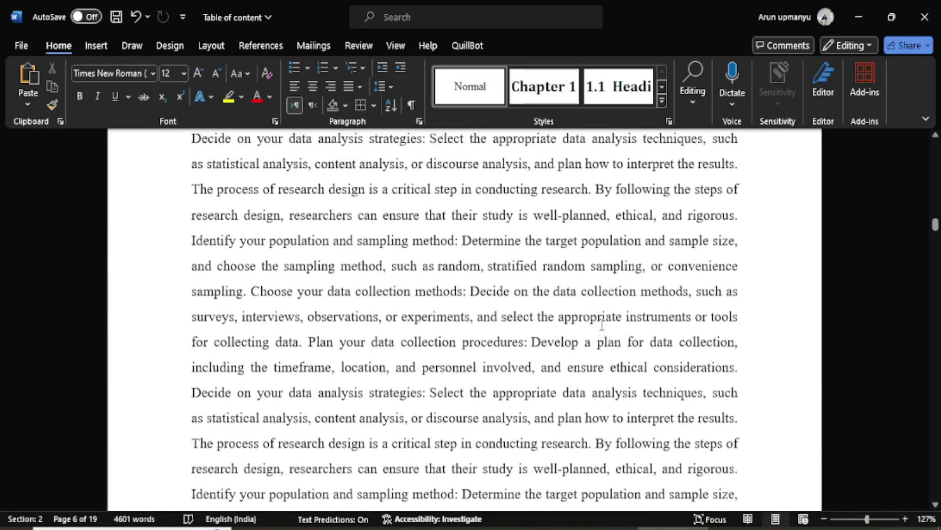
key("ctrl+z")
scroll(246, 363, "down", 7)
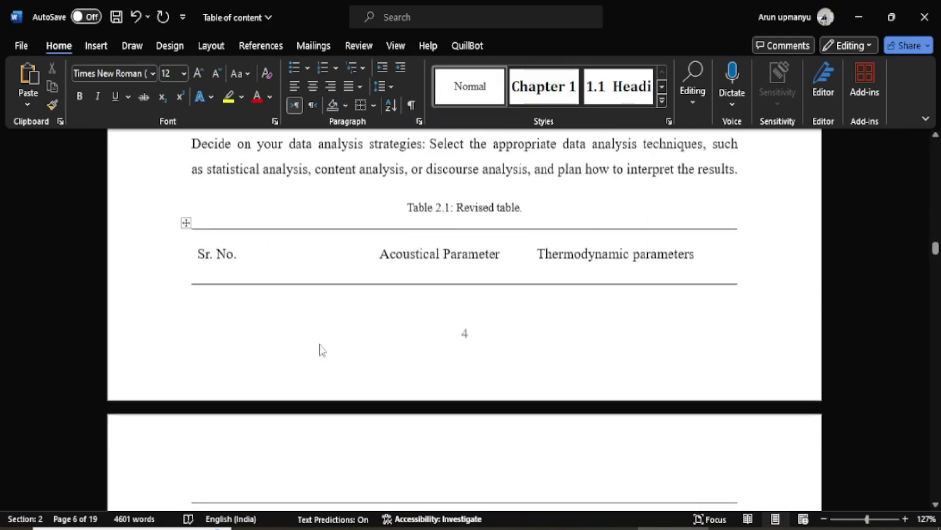
left_click(186, 179)
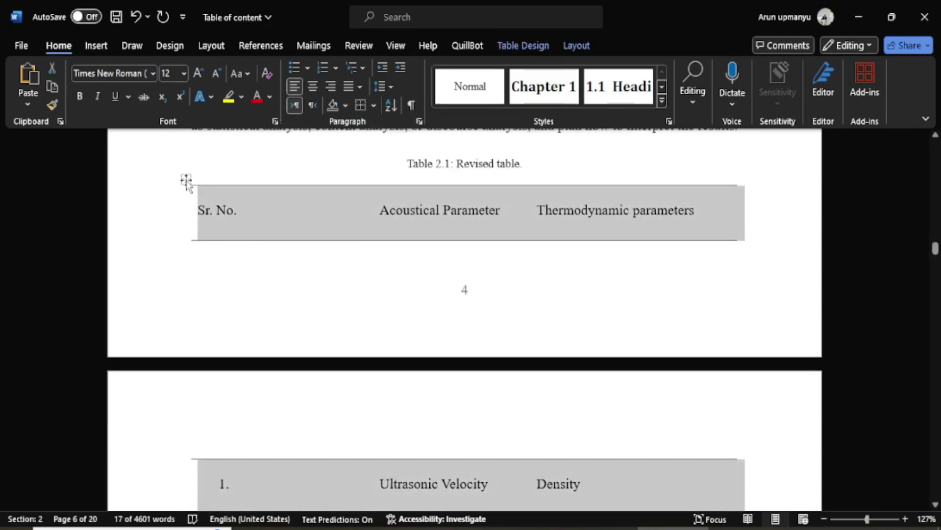
scroll(365, 298, "up", 8)
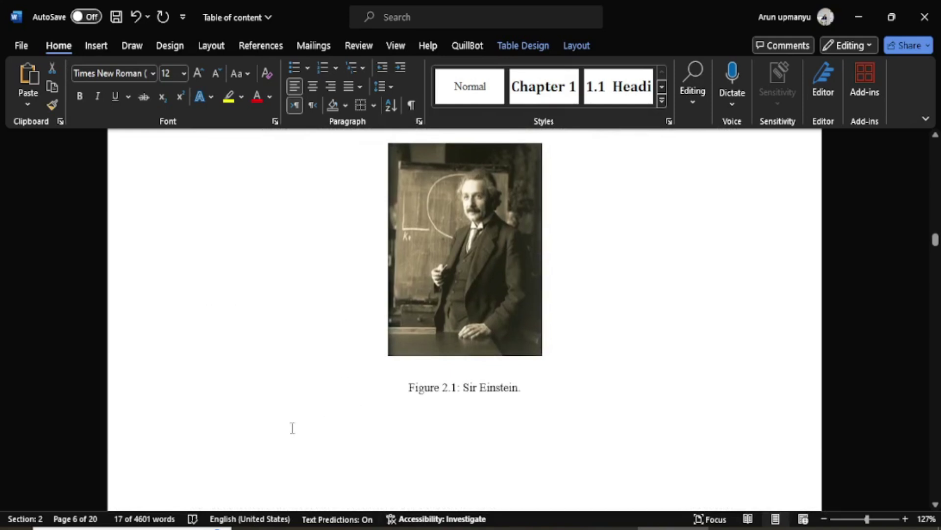
left_click(214, 442)
type("Sr. No.\tAcoustical Parameter\tThermodynamic parameters 1.\tUltrasonic Velocity\tDensity 2.\tAcoustical Impedance\tCoefficient of thermal expansion")
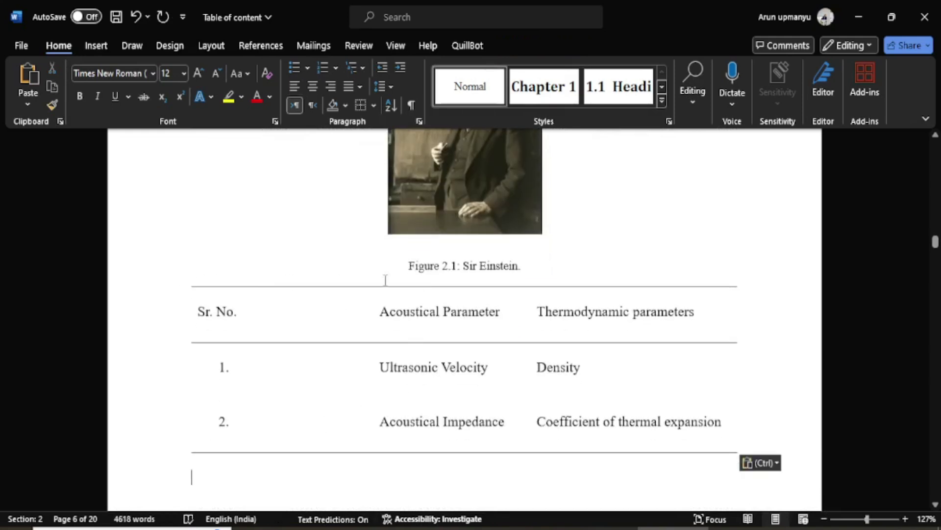
Insert a numbered caption with the label Table above the pasted table and complete it with ": Sample table"
left_click(187, 281)
right_click(186, 280)
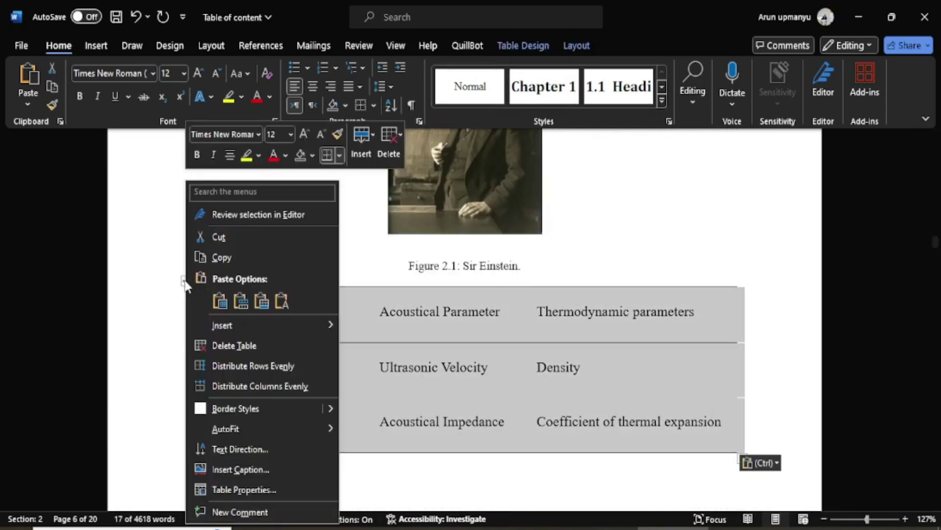
left_click(240, 469)
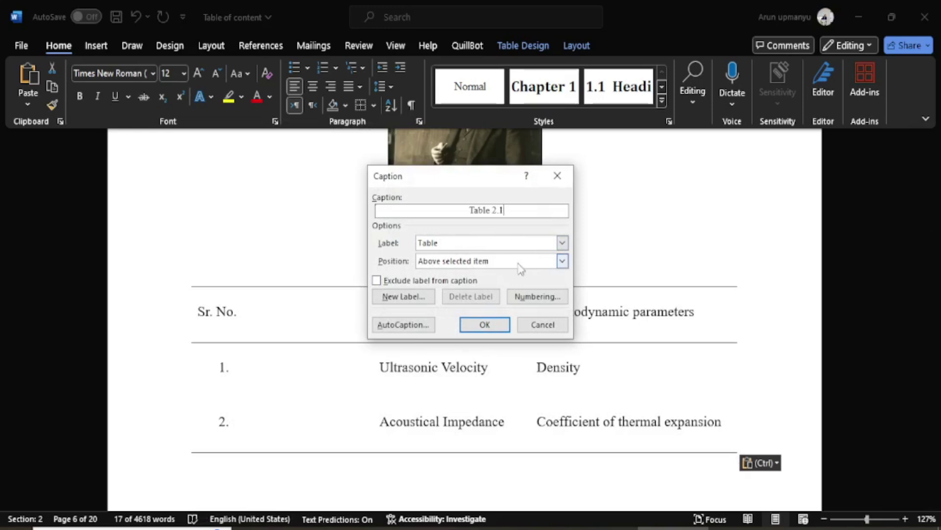
left_click(484, 325)
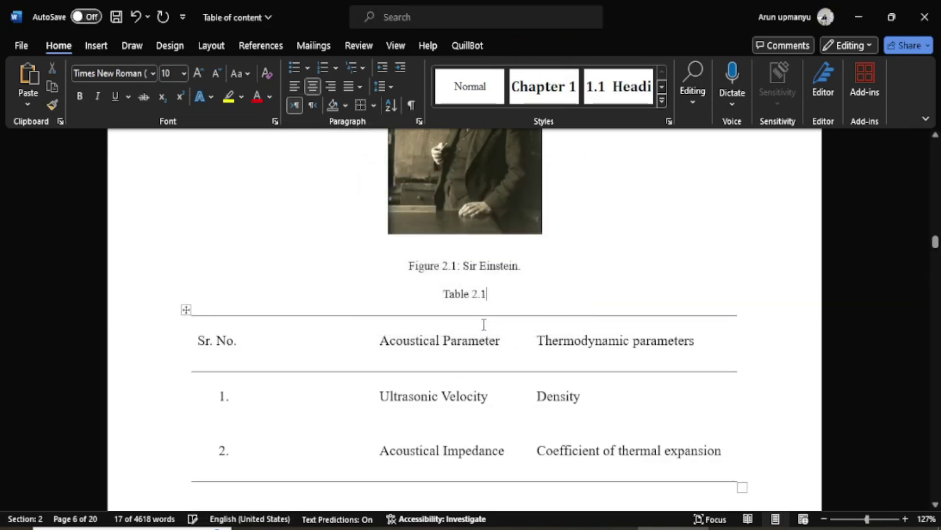
left_click(496, 305)
type(": Sampl")
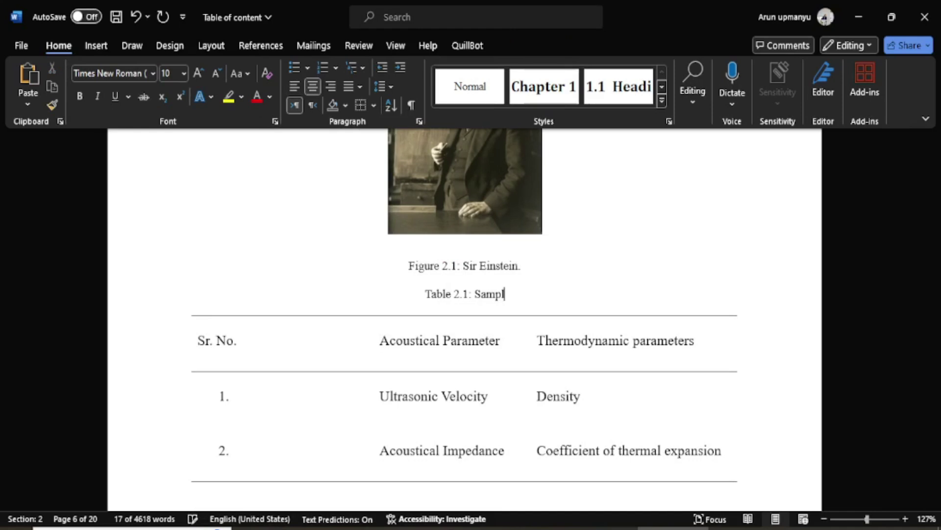
type("e table")
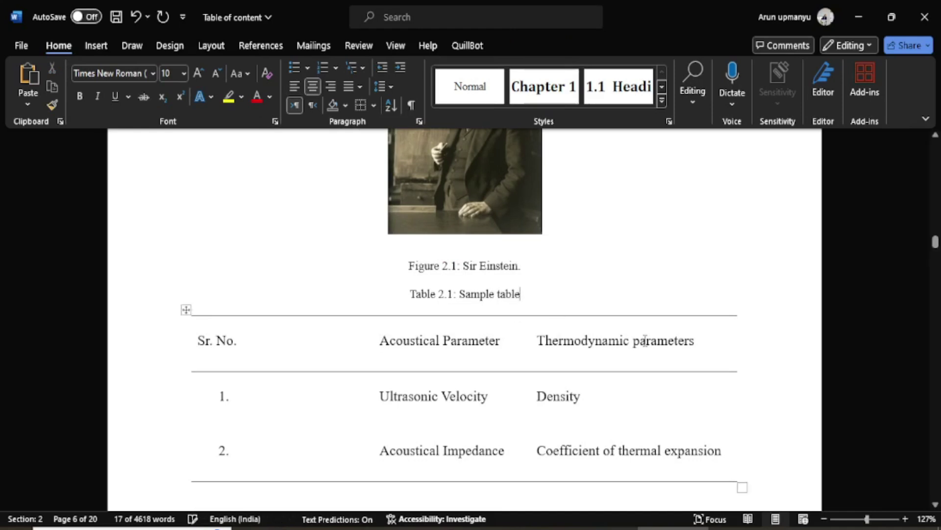
Compare the number in the revised table's caption with the highlighted table reference in the Chapter 2 paragraph
scroll(589, 362, "down", 5)
scroll(589, 362, "down", 10)
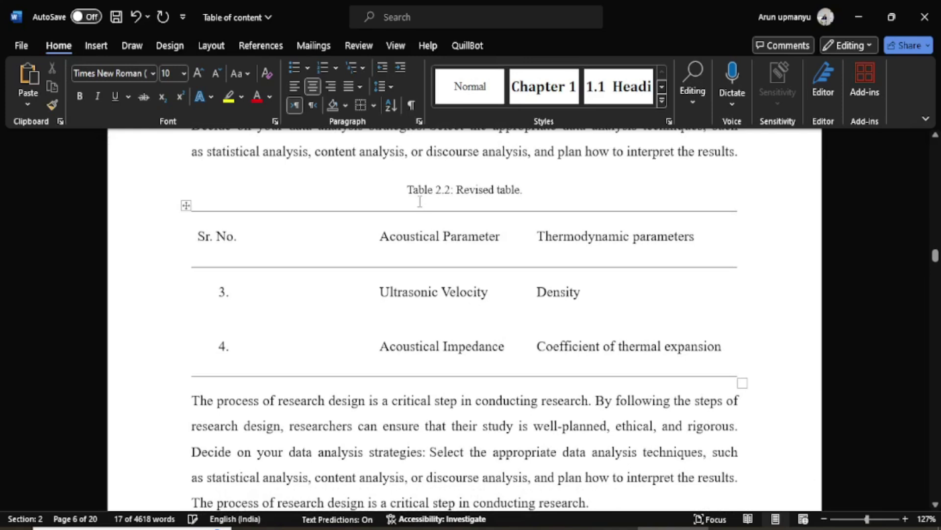
left_click_drag(410, 189, 521, 190)
scroll(564, 363, "up", 12)
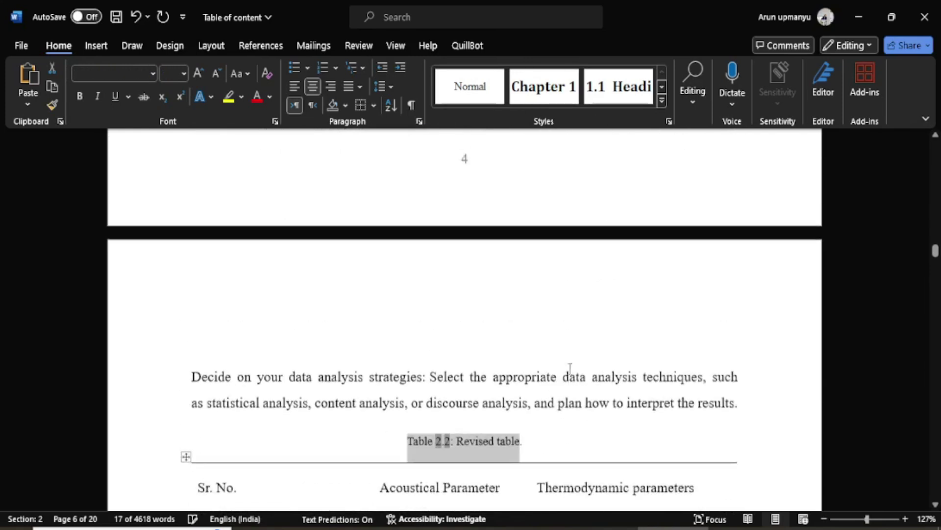
scroll(579, 377, "up", 10)
scroll(578, 378, "down", 3)
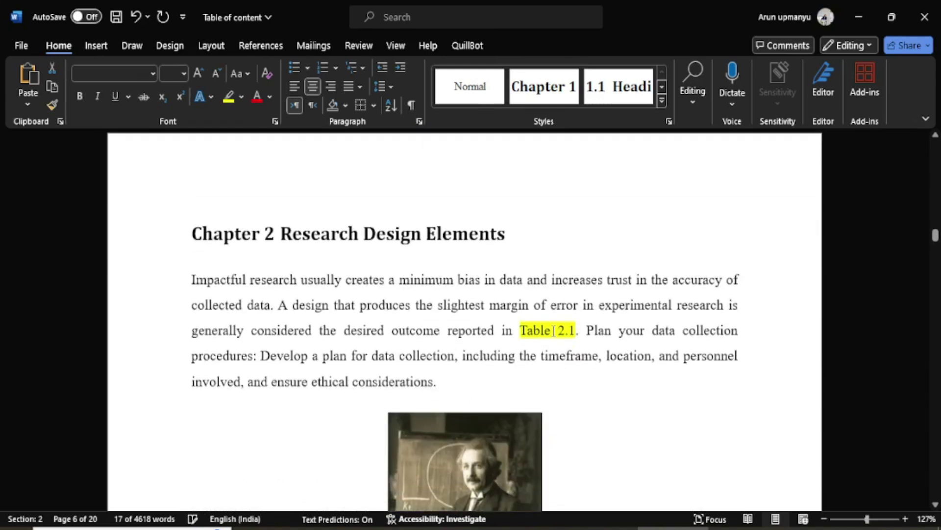
left_click(554, 328)
left_click_drag(519, 329, 579, 328)
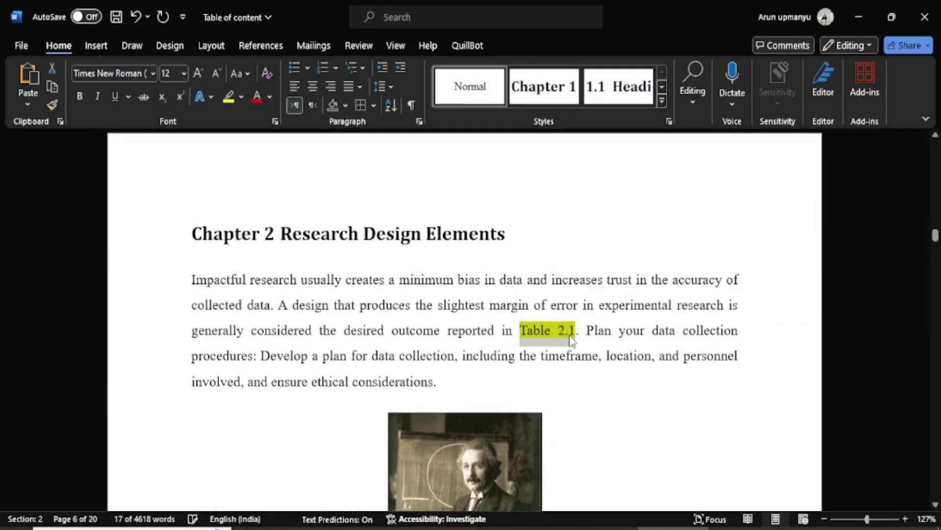
left_click(574, 329)
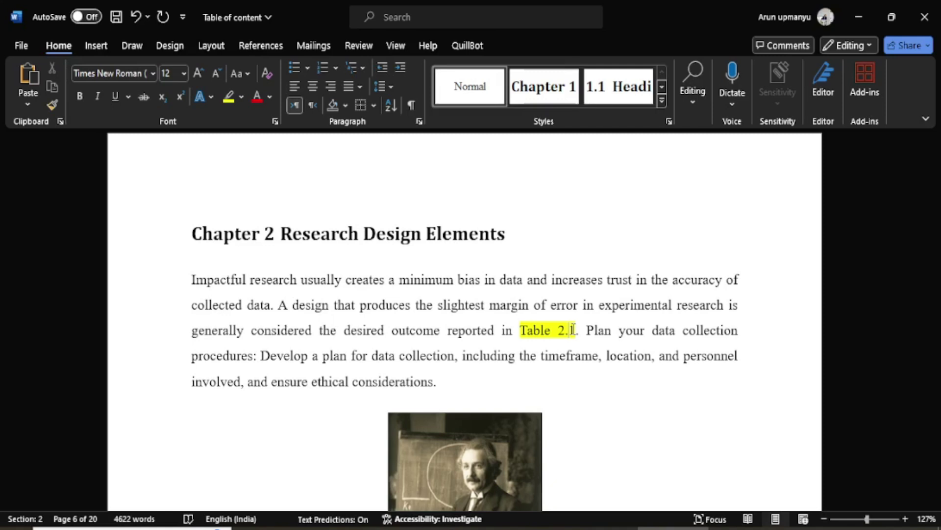
Check the "Sample table" caption below Figure 2.1 against the yellow-highlighted table mention in the first Chapter 2 paragraph
left_click(256, 47)
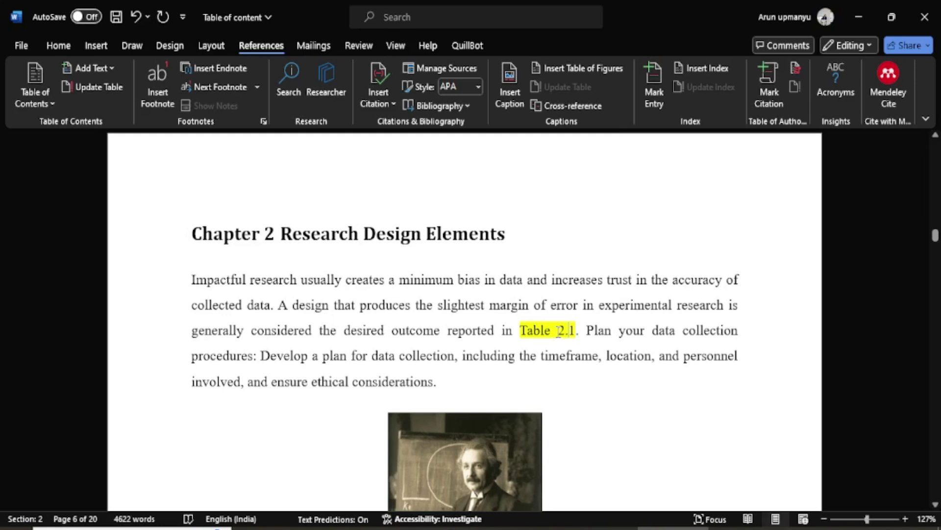
scroll(558, 330, "down", 15)
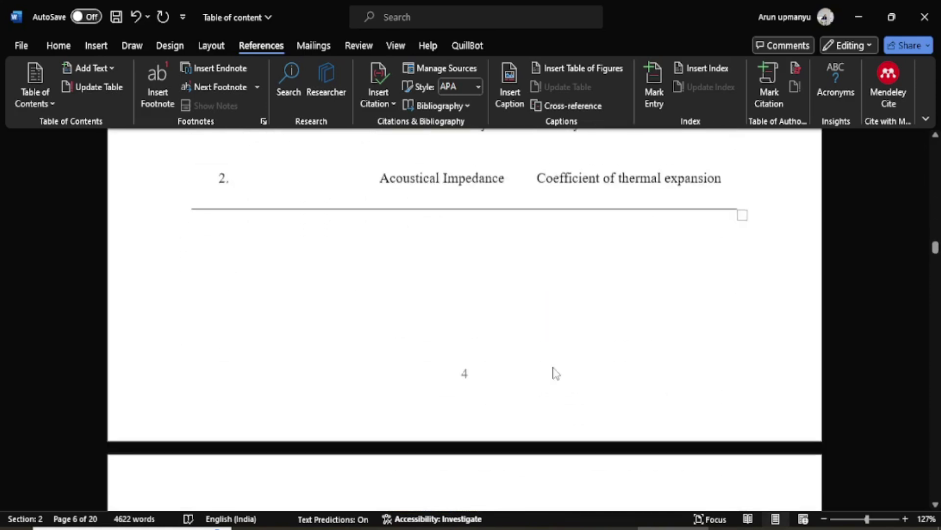
scroll(553, 367, "down", 4)
scroll(551, 370, "up", 10)
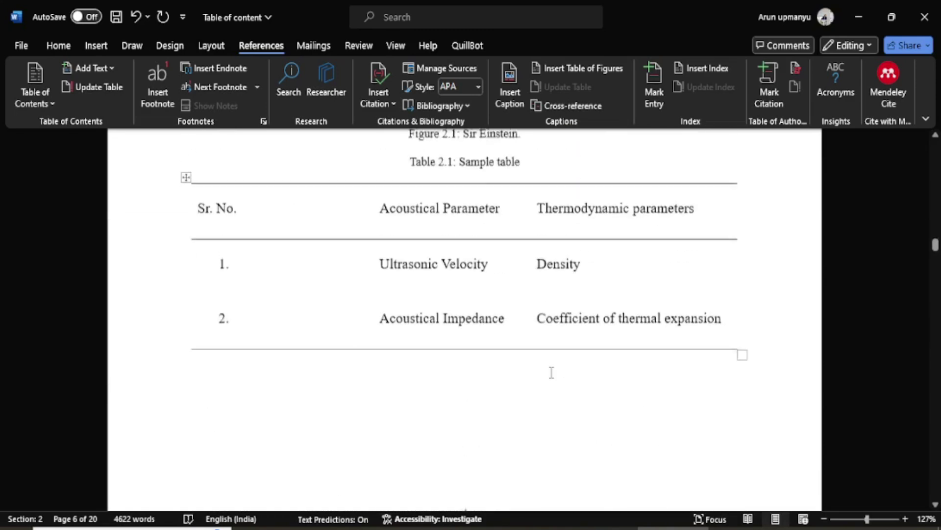
scroll(479, 384, "up", 10)
scroll(538, 366, "down", 5)
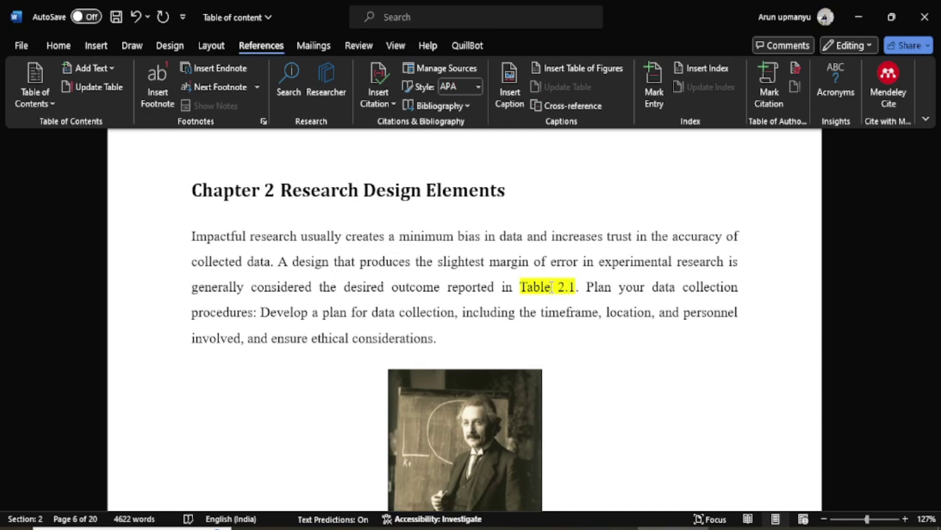
Start a hyperlinked cross-reference directly after the highlighted "Table 2.1" sentence, with Table as the reference type
left_click_drag(581, 286, 533, 288)
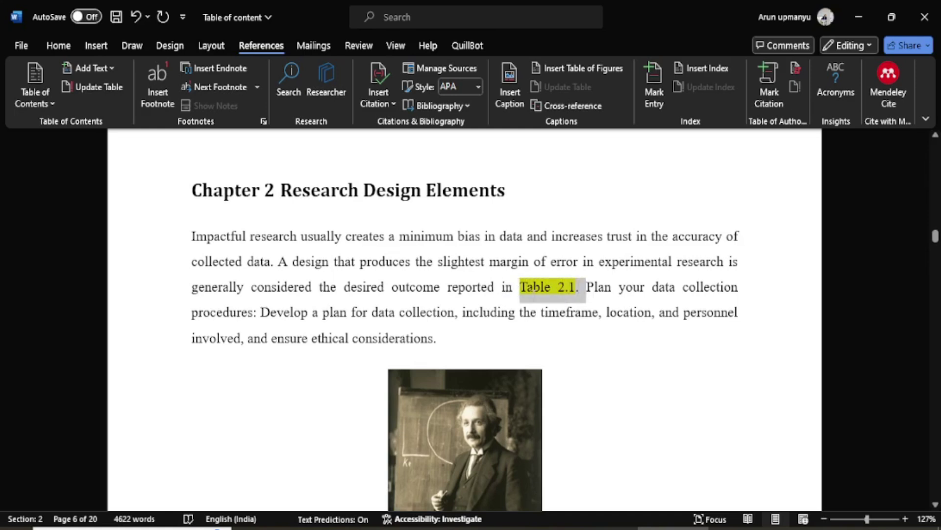
left_click(541, 311)
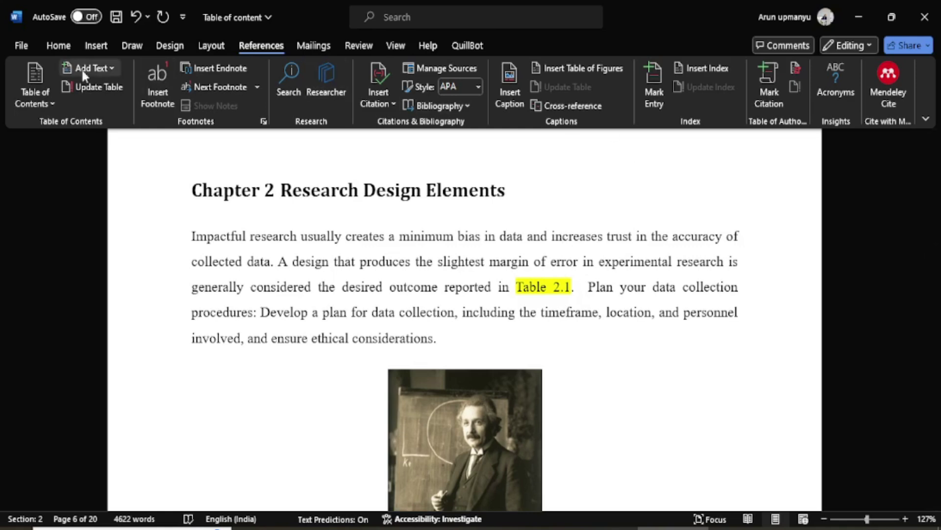
left_click(572, 108)
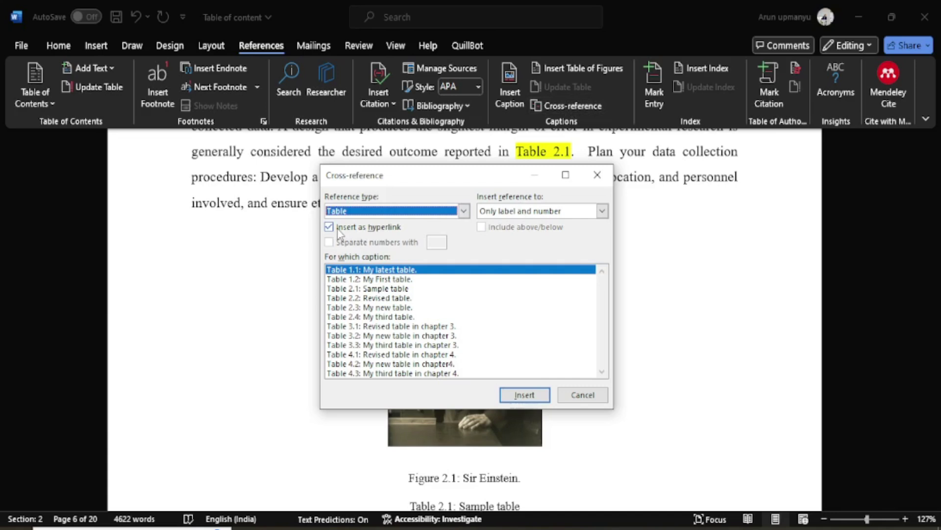
left_click(464, 212)
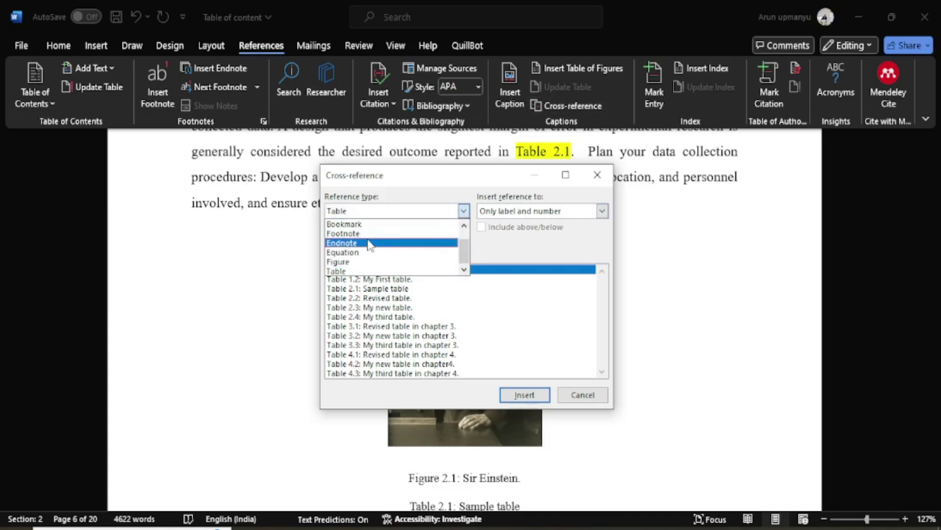
left_click(354, 273)
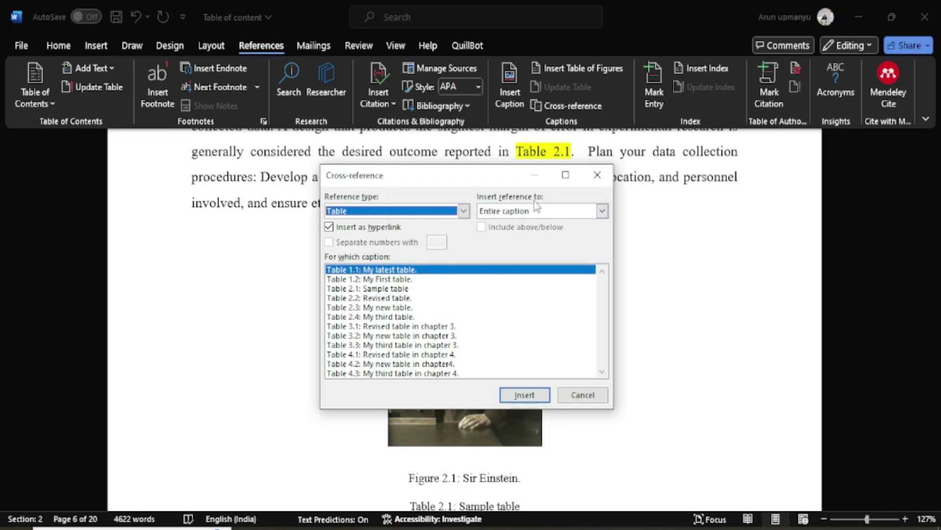
left_click(601, 212)
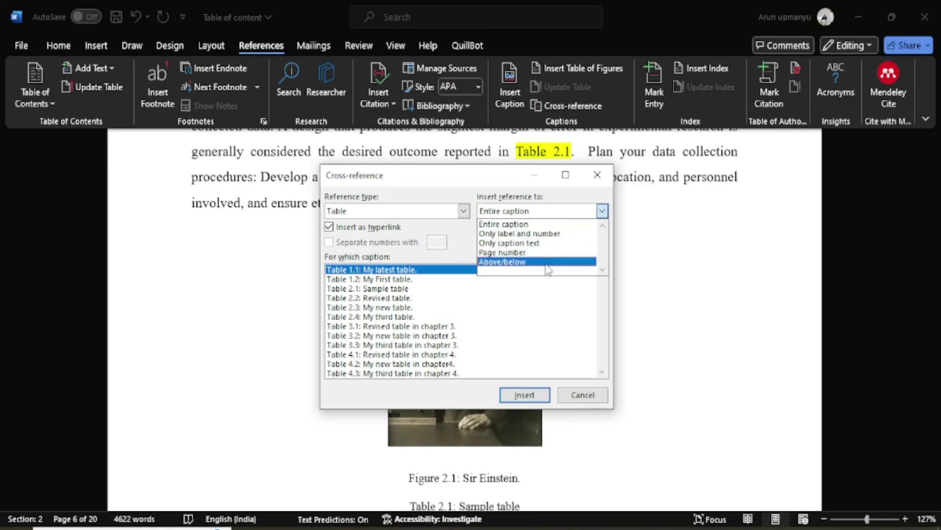
left_click(528, 318)
left_click(528, 317)
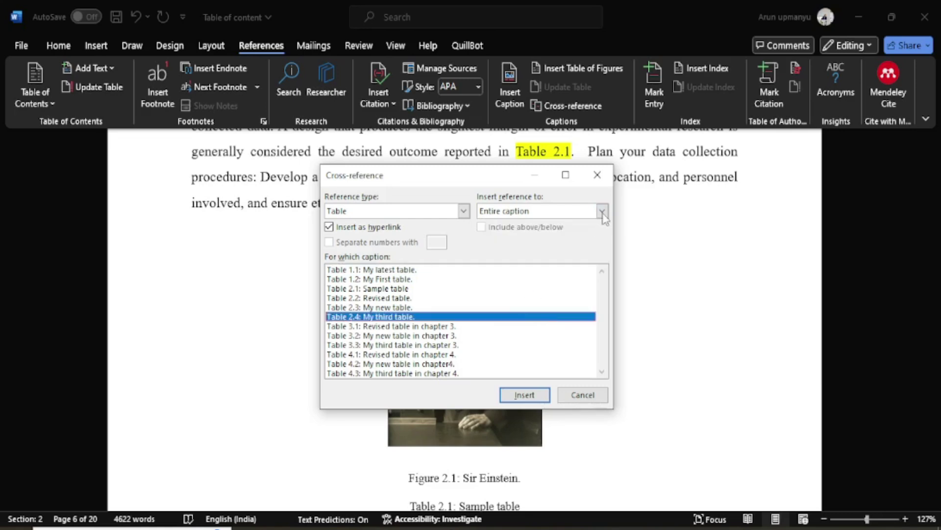
Insert the cross-reference to "Table 4.3: My third table in chapter 4." with only label and number, and close the dialog
left_click(603, 212)
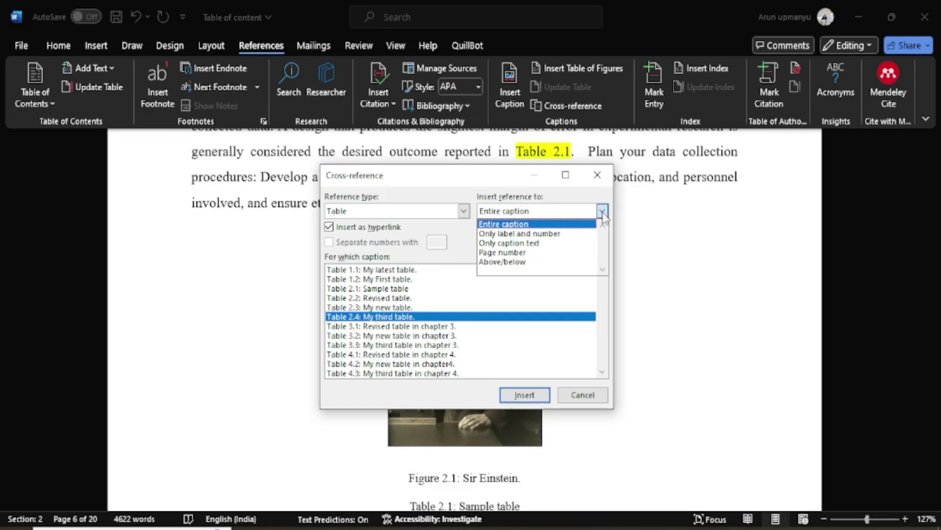
left_click(550, 234)
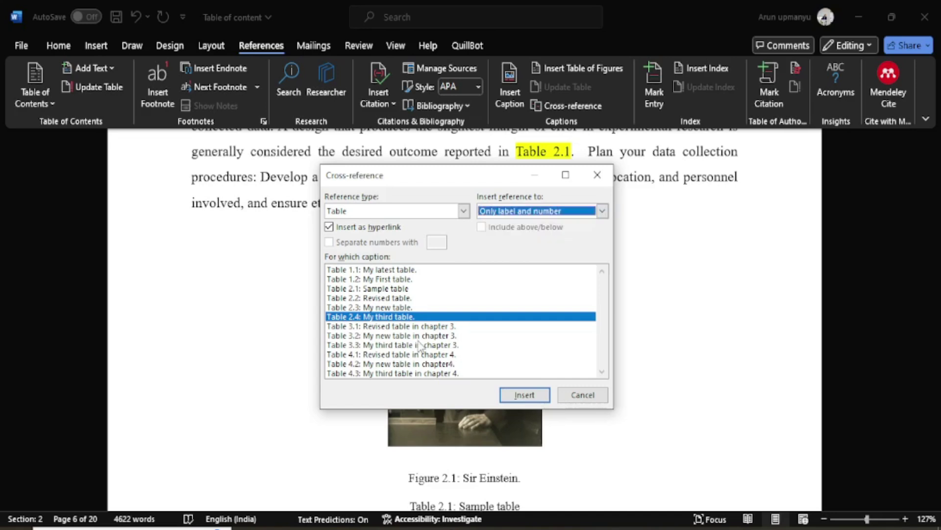
left_click(388, 356)
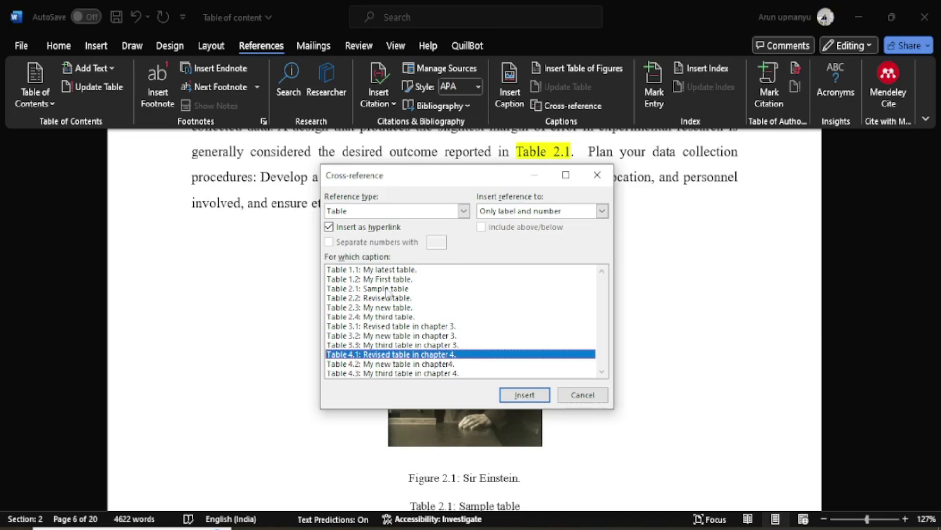
left_click(375, 373)
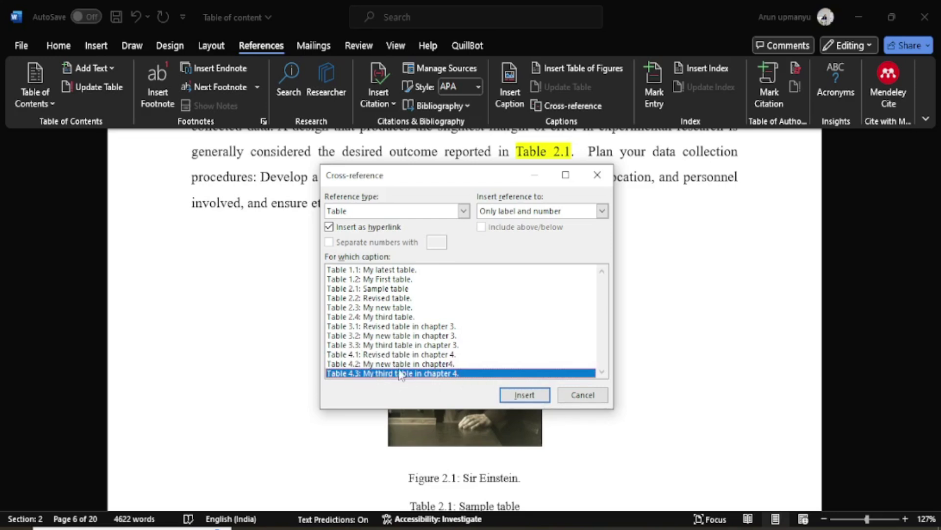
left_click(521, 395)
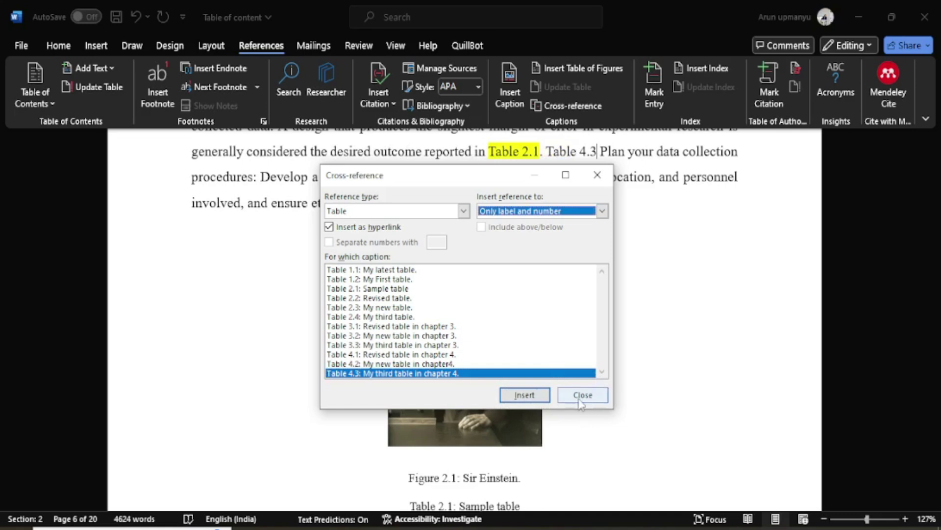
left_click(583, 395)
Highlight the inserted "Table 4.3" cross-reference in the Chapter 2 paragraph in yellow
left_click_drag(600, 151, 545, 152)
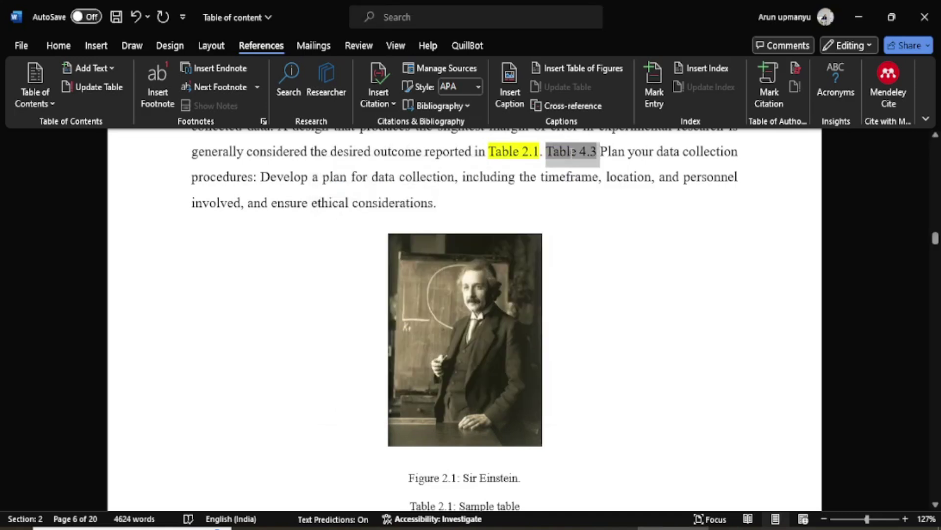
left_click(92, 44)
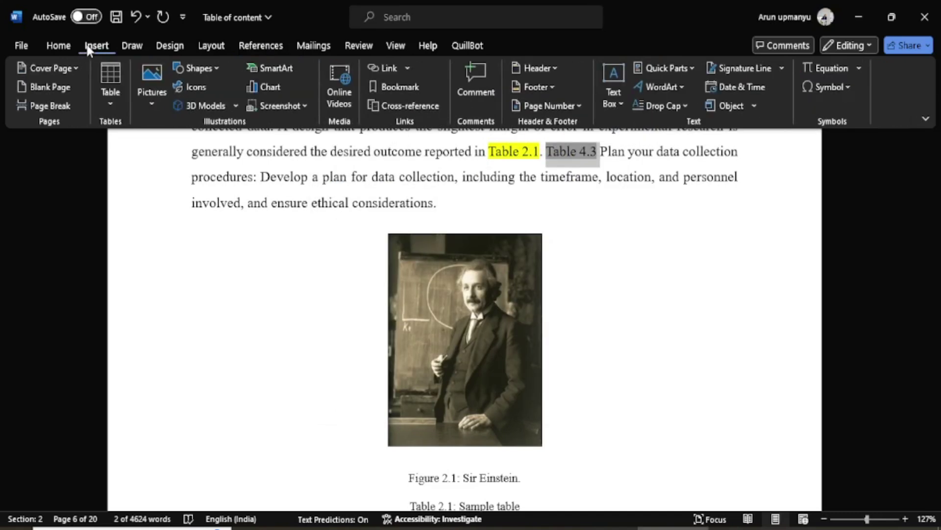
left_click(59, 45)
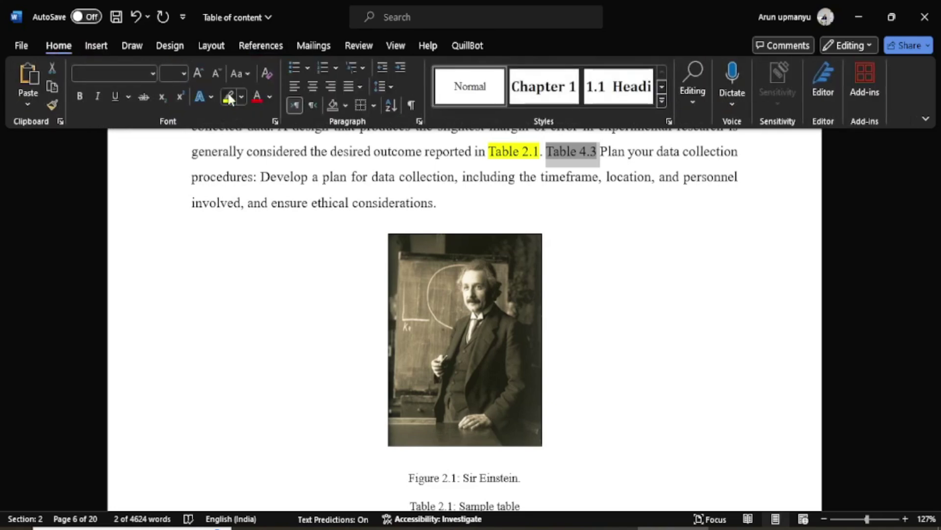
left_click(698, 237)
Examine the highlighted "Table 4.3" cross-reference and its link hint in the Chapter 2 paragraph
scroll(665, 262, "up", 5)
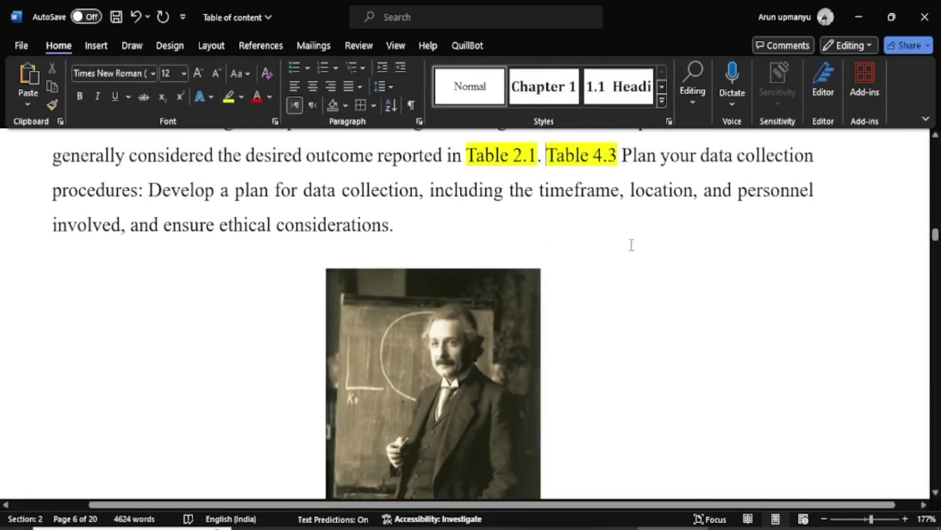
left_click(595, 162)
left_click(623, 158)
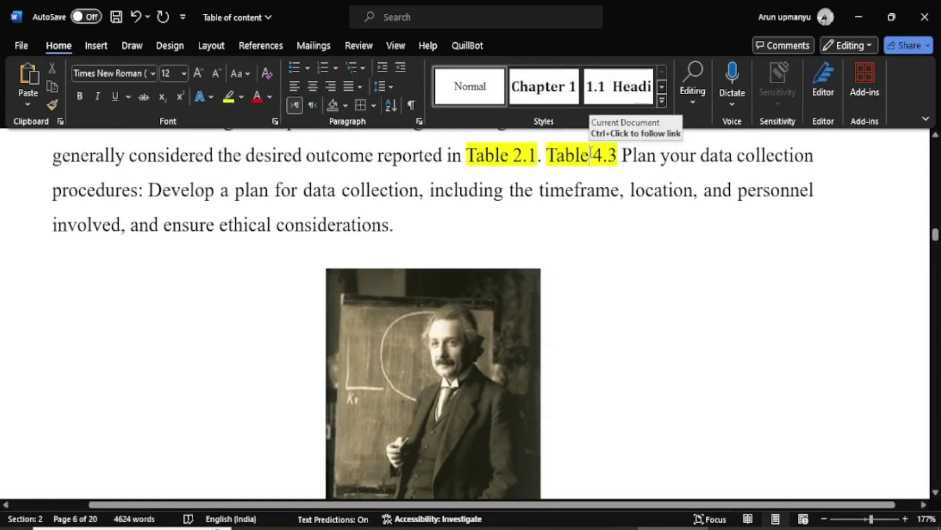
left_click(590, 155)
scroll(652, 262, "down", 3)
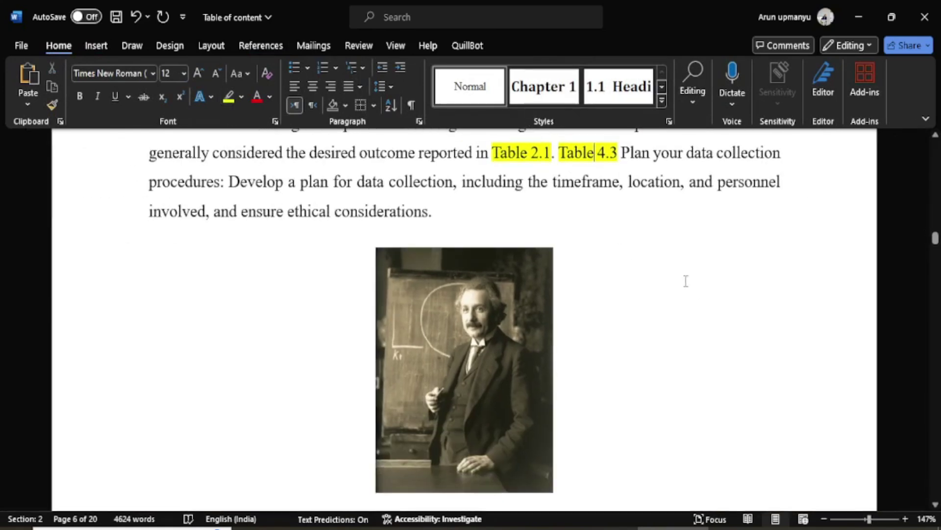
scroll(685, 280, "up", 3)
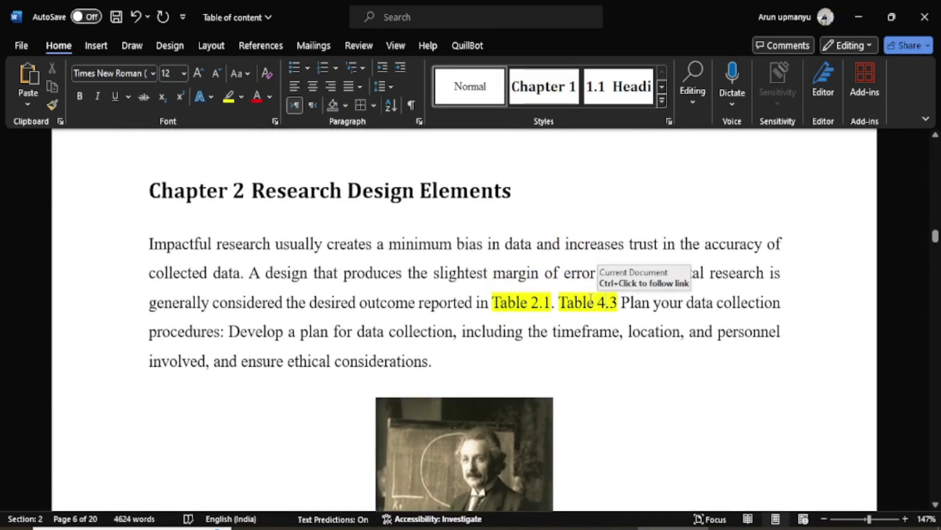
left_click(604, 300)
left_click_drag(604, 300, 618, 301)
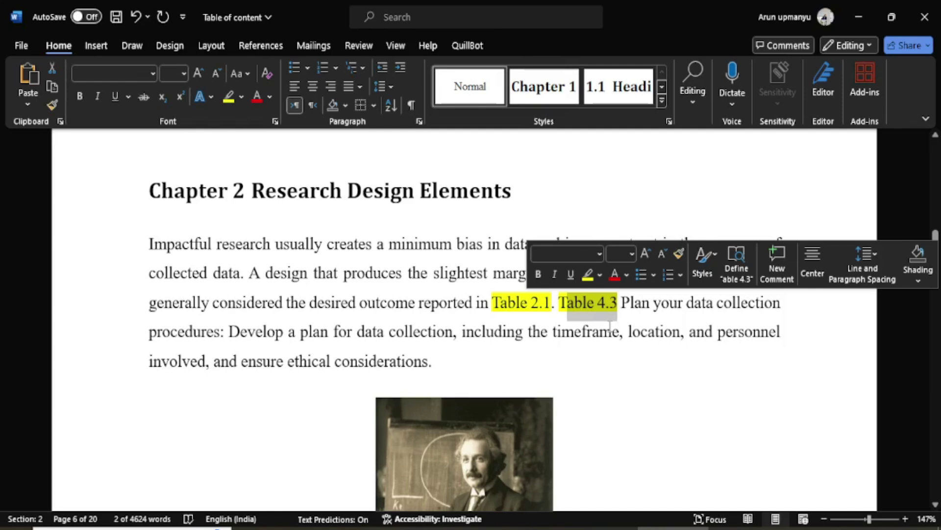
left_click(618, 383)
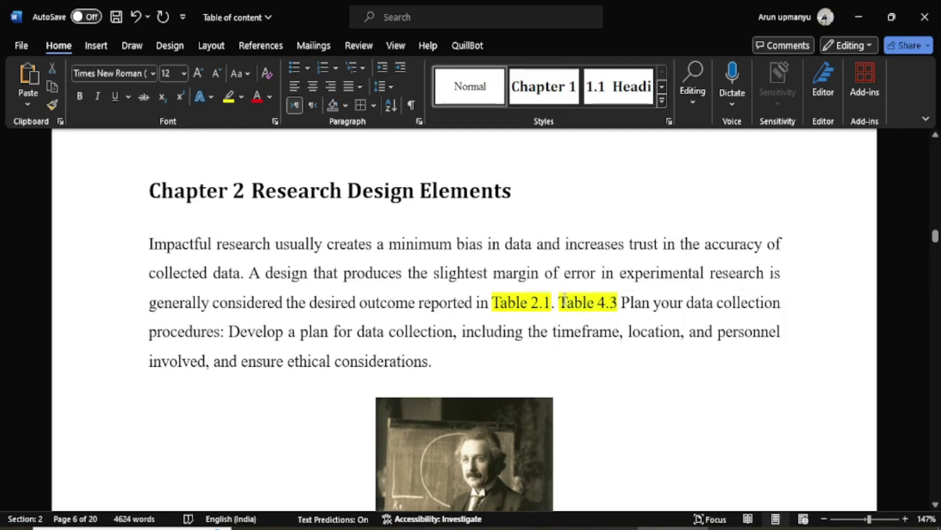
Follow the "Table 4.3" cross-reference link to its table caption in chapter 4 and read the caption
left_click(599, 299)
left_click_drag(599, 297, 619, 301)
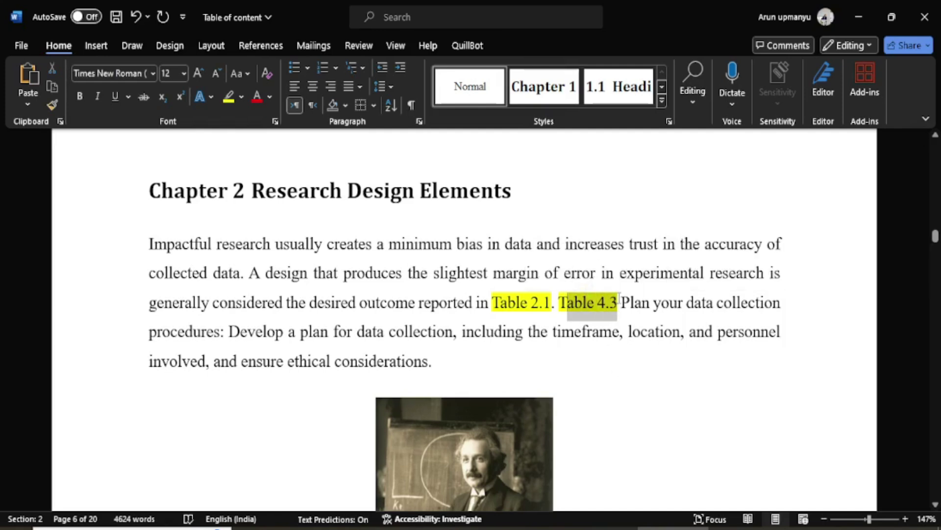
left_click(589, 306, "ctrl")
mouse_move(378, 214)
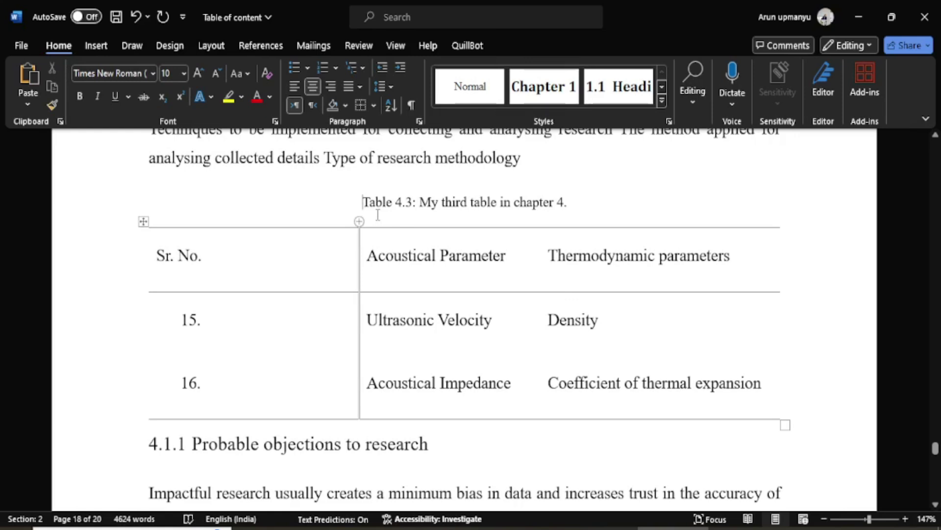
scroll(378, 215, "up", 5)
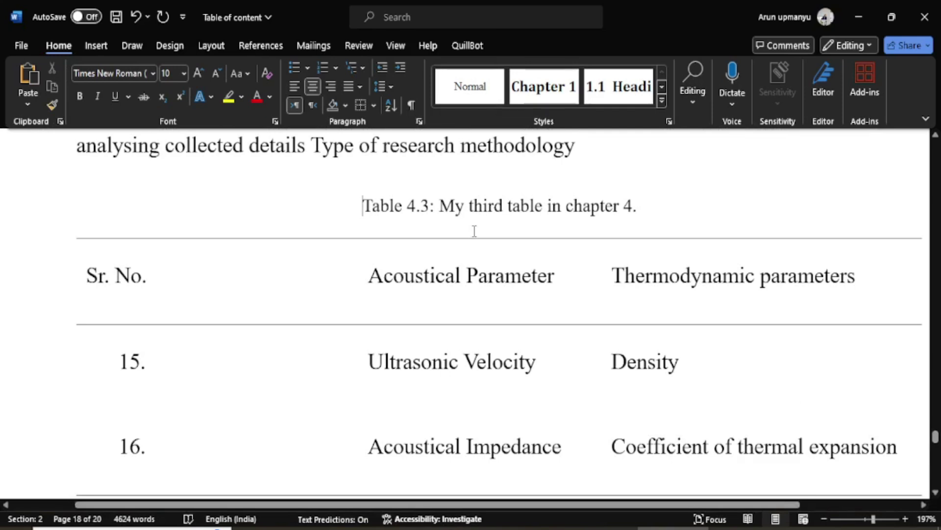
scroll(474, 230, "down", 4)
Return to the first Chapter 2 paragraph and follow the "Table 4.3" cross-reference to its caption once more
scroll(474, 231, "up", 15)
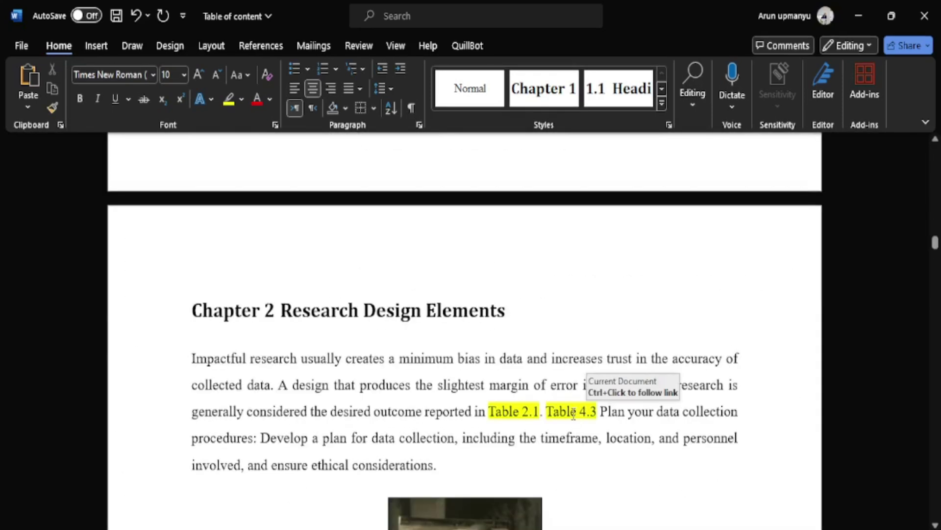
left_click(573, 413)
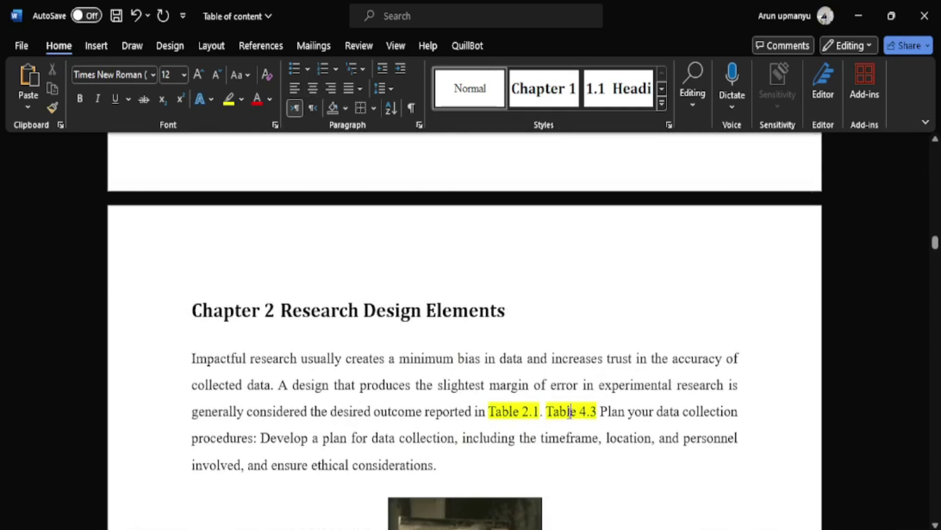
scroll(549, 409, "up", 4)
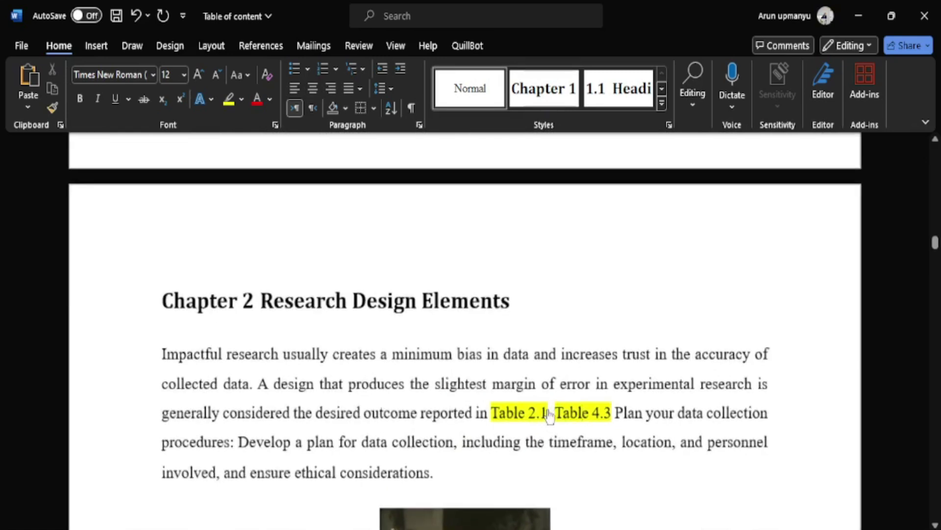
scroll(544, 415, "up", 1)
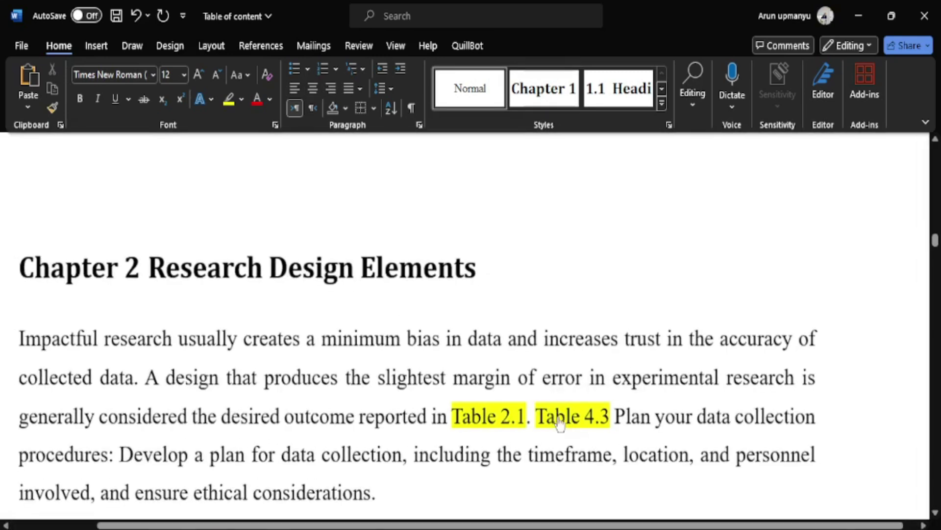
left_click_drag(537, 416, 630, 419)
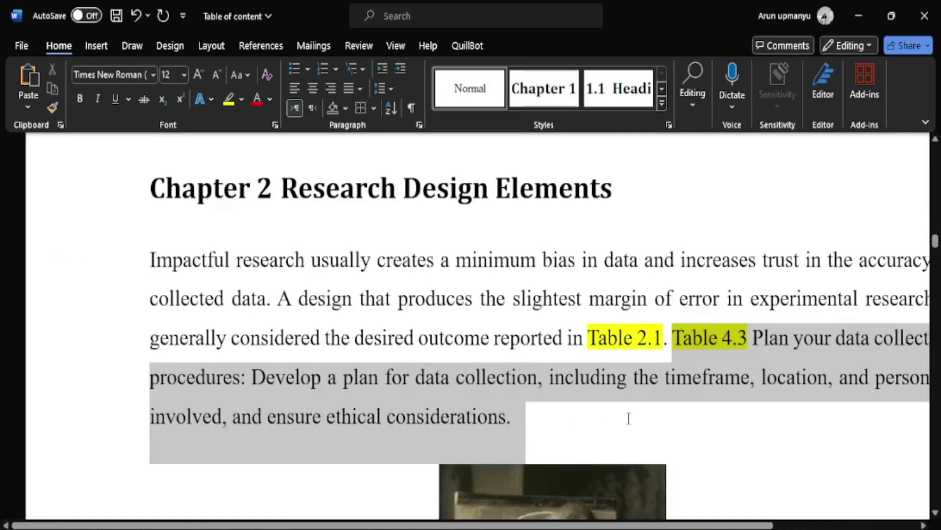
left_click(686, 346)
left_click_drag(672, 339, 755, 330)
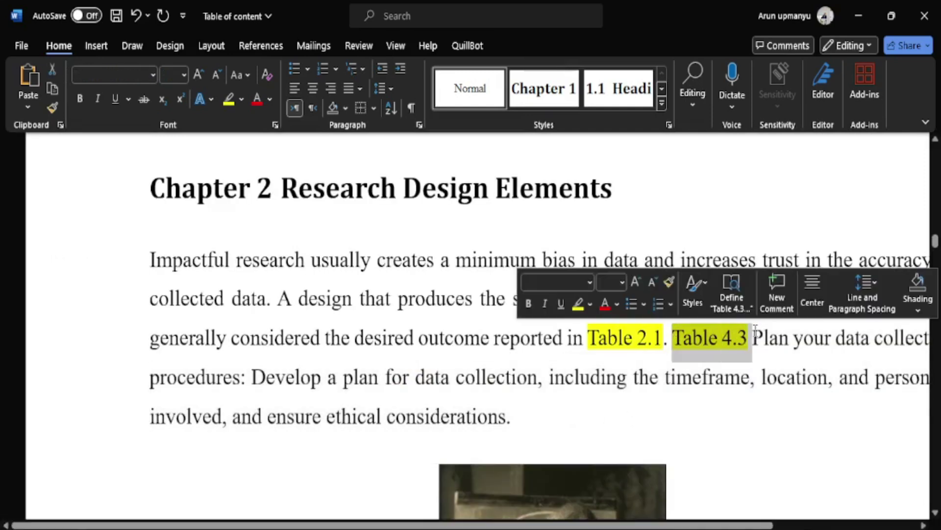
left_click(717, 336, "ctrl")
scroll(718, 338, "down", 1)
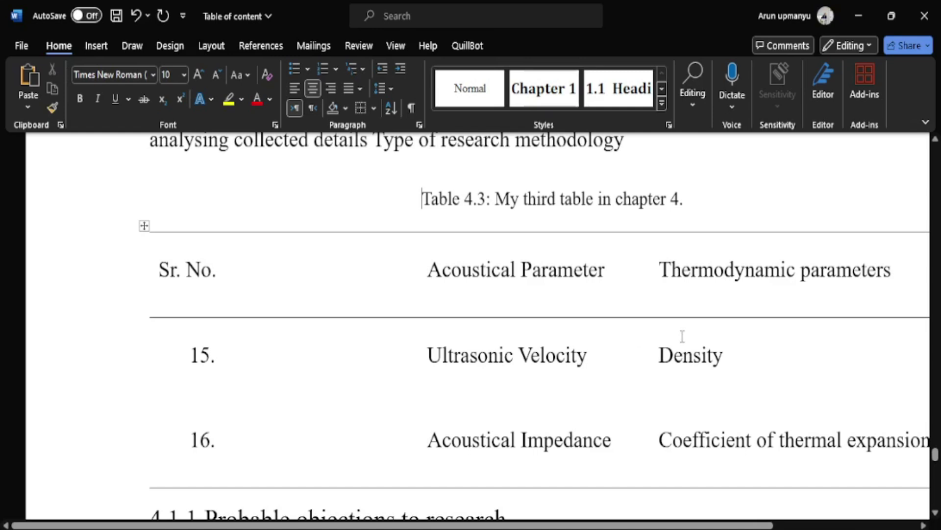
Return to the first Chapter 2 paragraph and change the highlight of its "Table 4.3" cross-reference to red
scroll(682, 336, "down", 2)
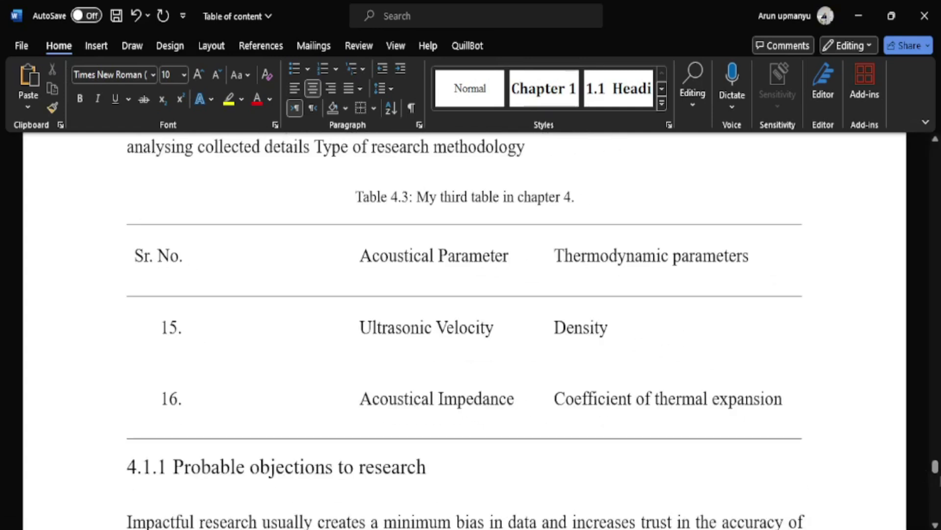
left_click_drag(935, 465, 936, 242)
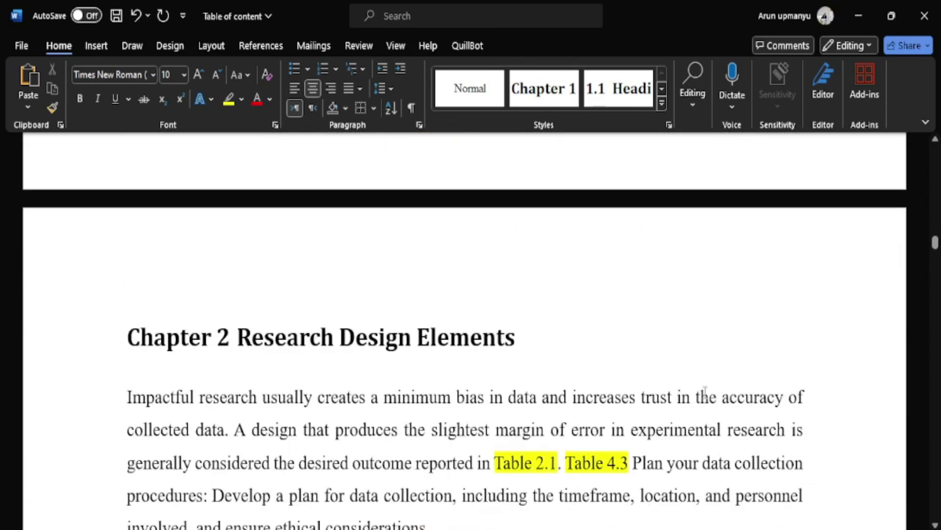
scroll(705, 392, "down", 2)
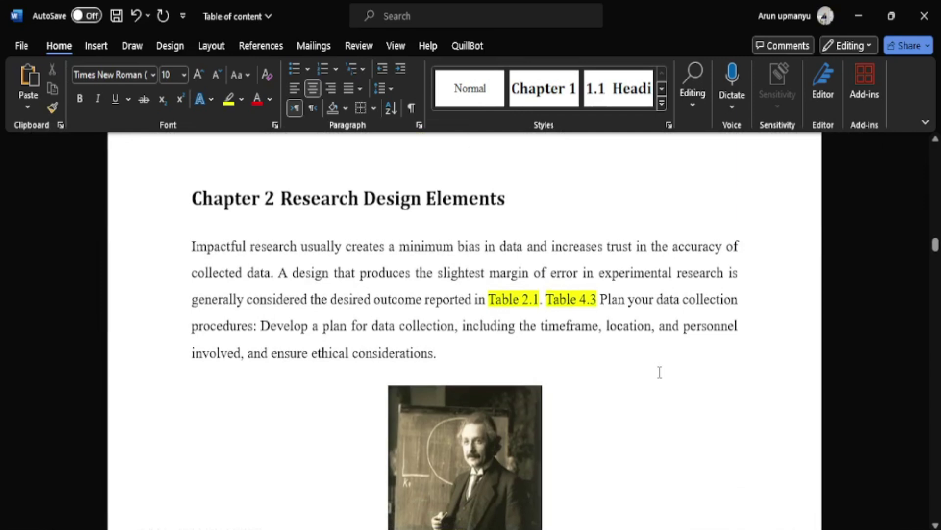
left_click(581, 299)
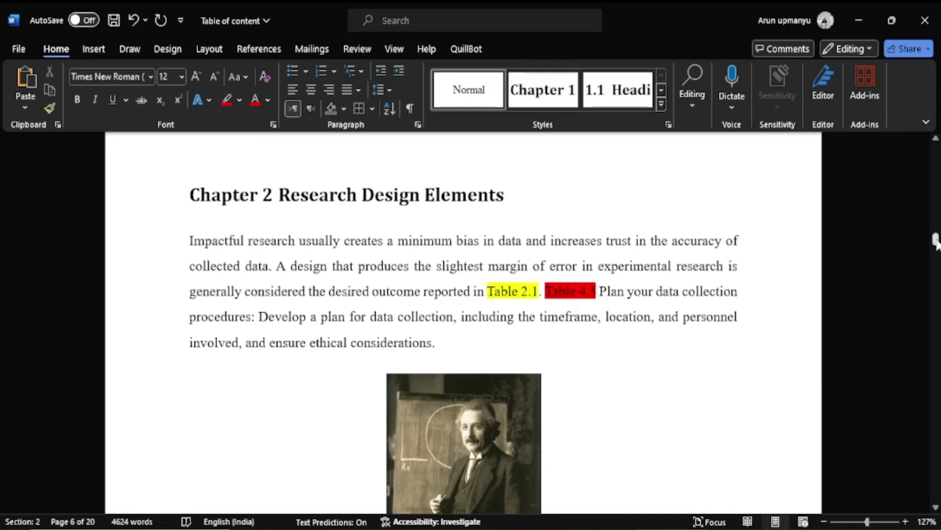
scroll(576, 290, "down", 1)
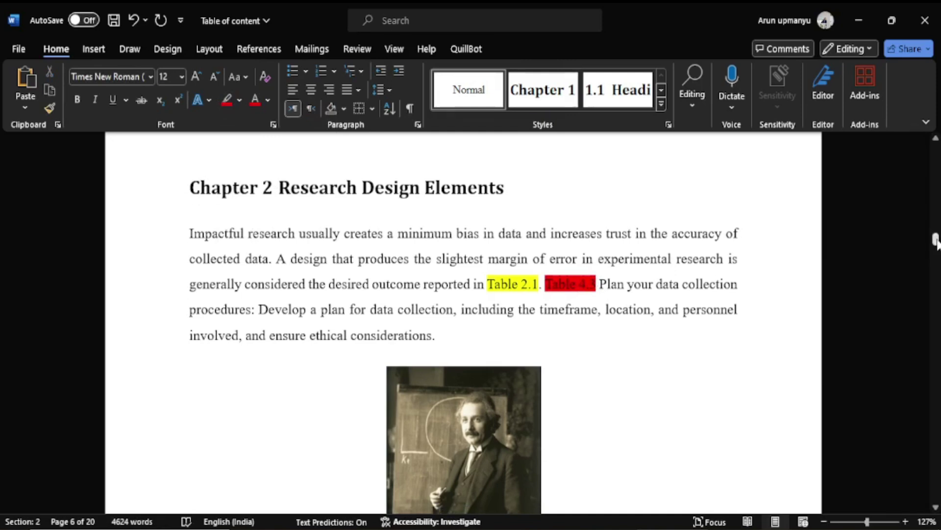
Follow the "Table 4.3" cross-reference to chapter 4 and locate the uncaptioned table on the page before section 4.1
left_click(574, 286, "ctrl")
scroll(516, 334, "up", 10)
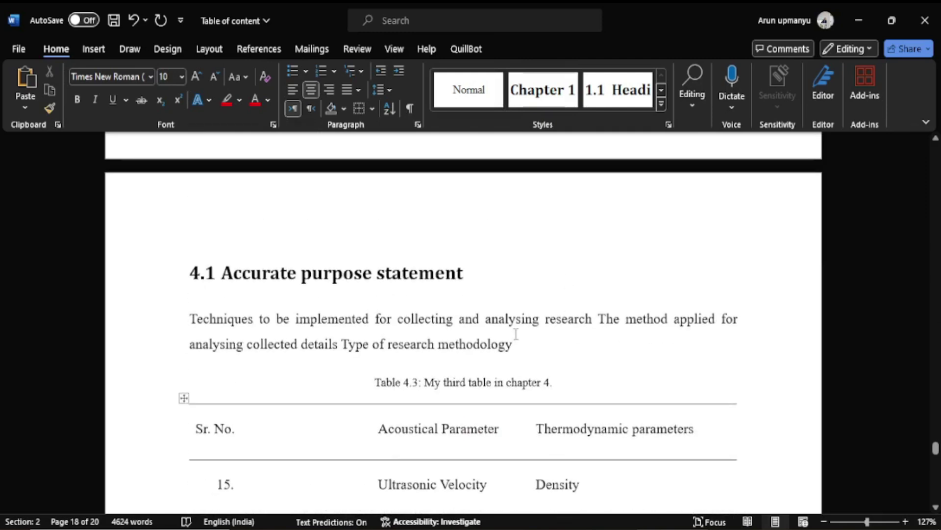
scroll(516, 334, "up", 3)
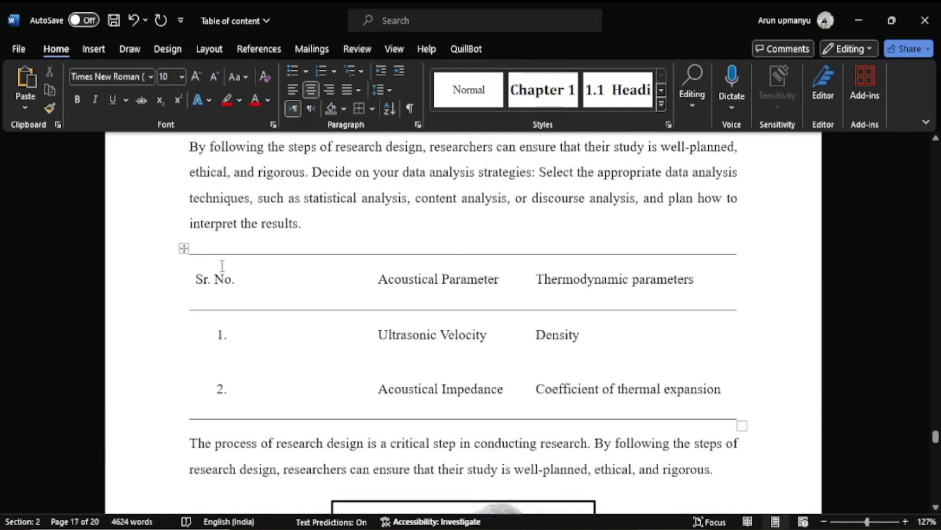
scroll(497, 341, "down", 12)
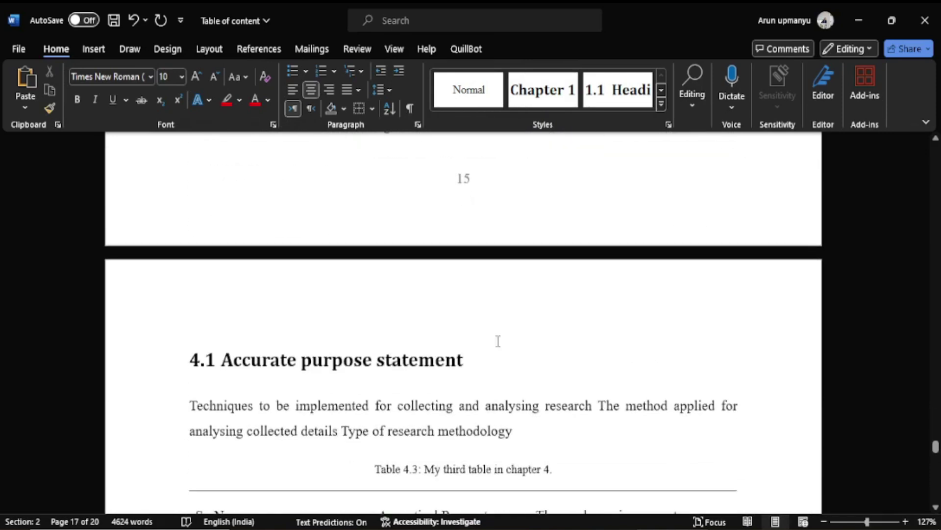
scroll(500, 347, "up", 5)
scroll(499, 347, "up", 10)
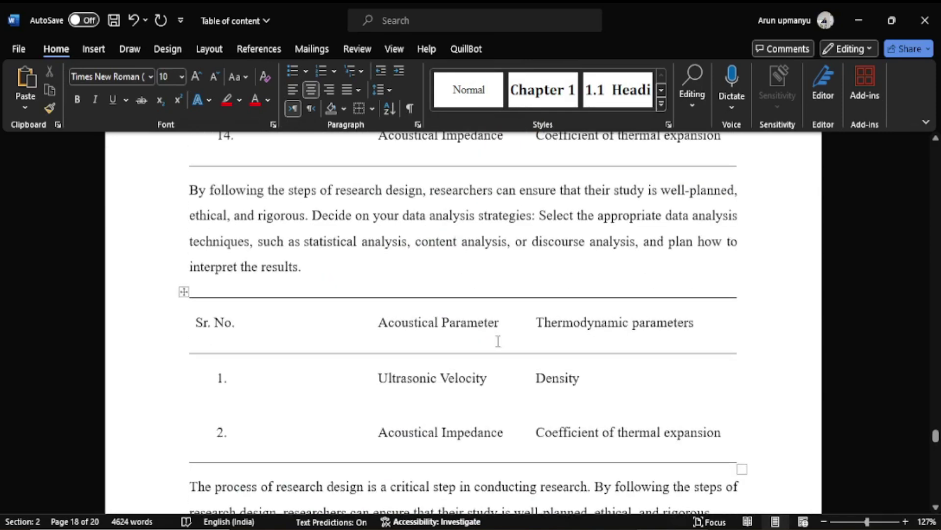
Insert a caption with the Table label above the uncaptioned chapter 4 table and add the text ": Physical paramters"
left_click(184, 292)
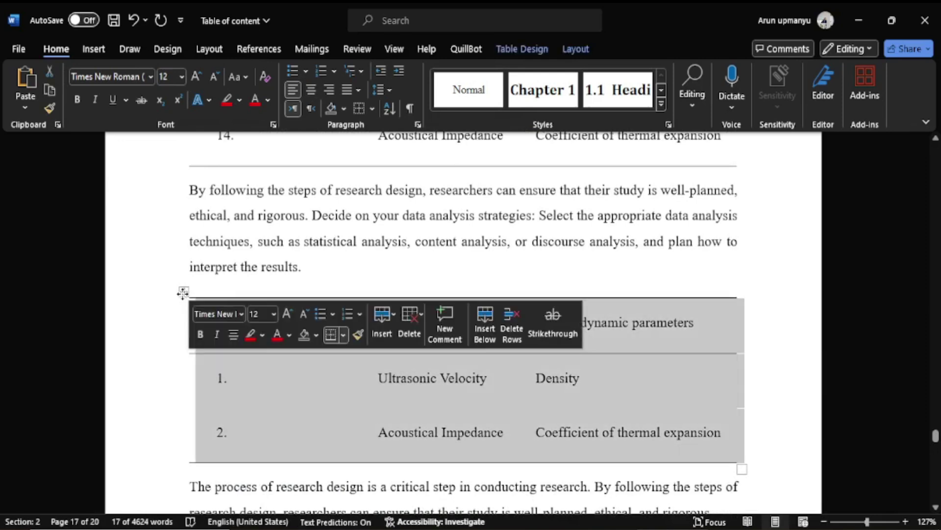
left_click(365, 263)
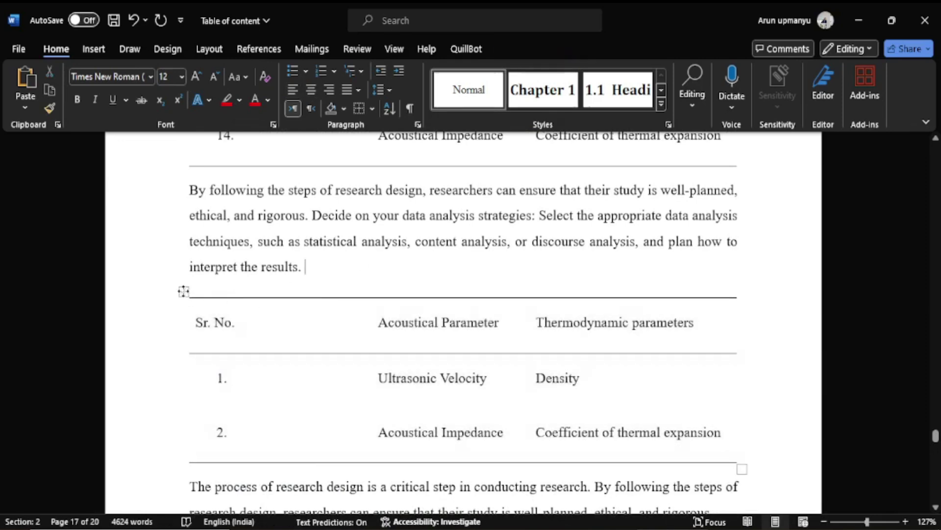
left_click(184, 292)
left_click(245, 49)
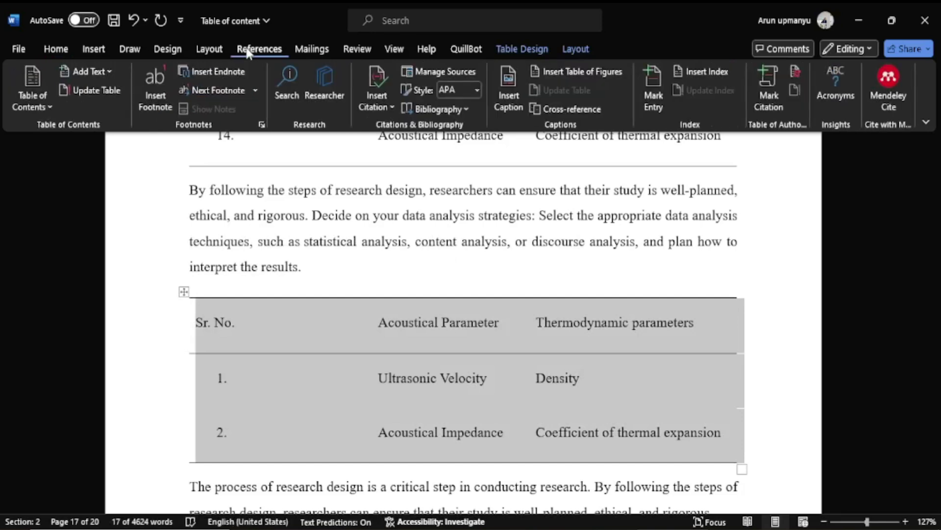
left_click(510, 96)
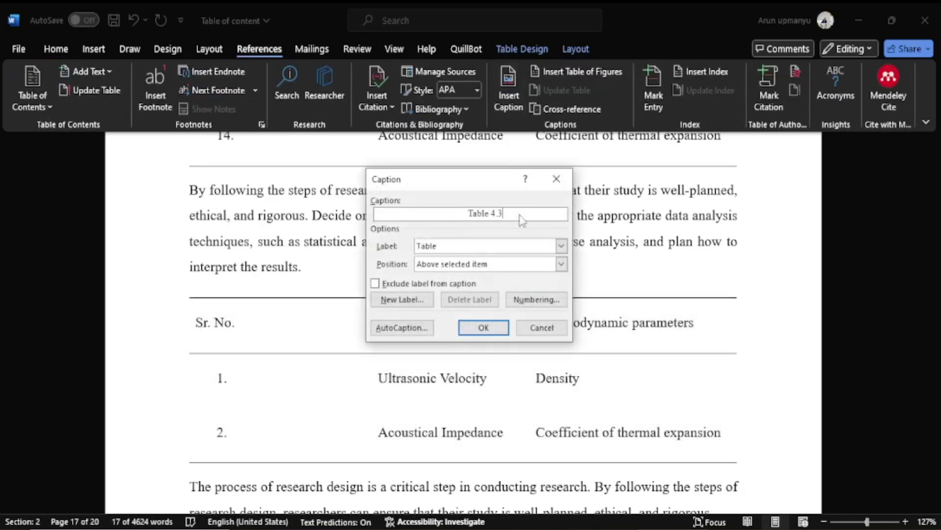
left_click(484, 327)
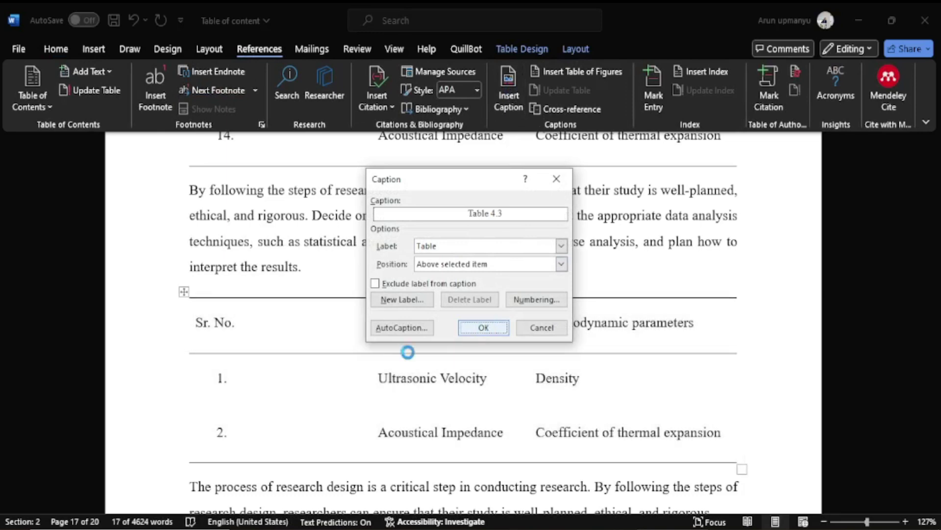
type(": ")
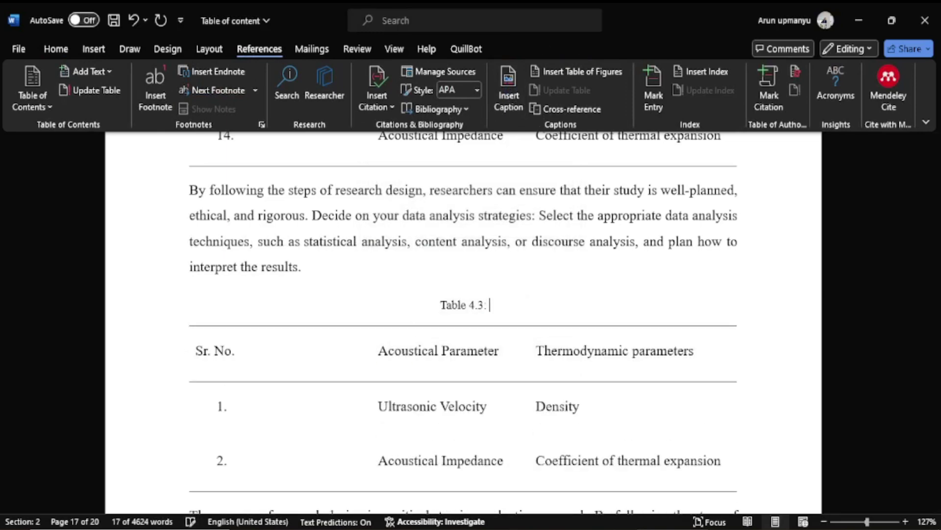
type("Physi")
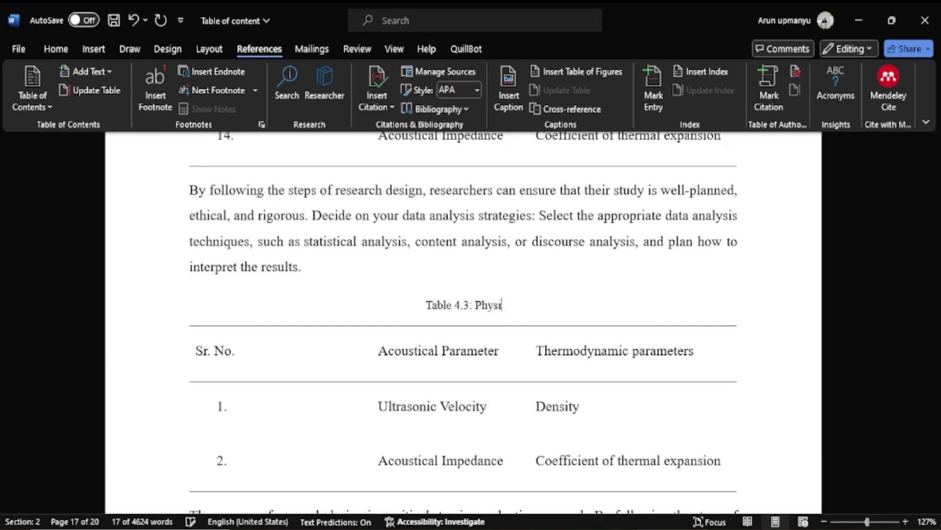
type("cal paramters")
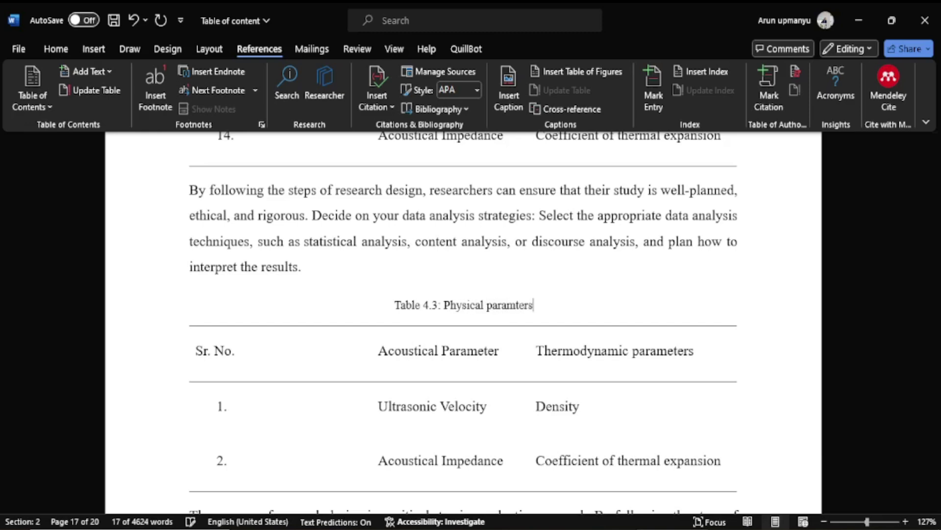
Check the number in the "My third table in chapter 4" caption under section 4.1
scroll(557, 314, "down", 15)
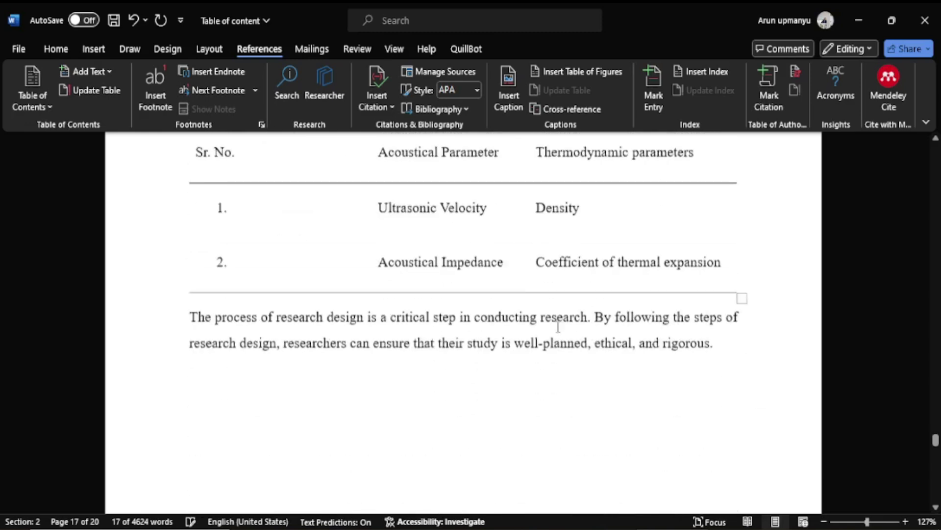
scroll(558, 329, "down", 3)
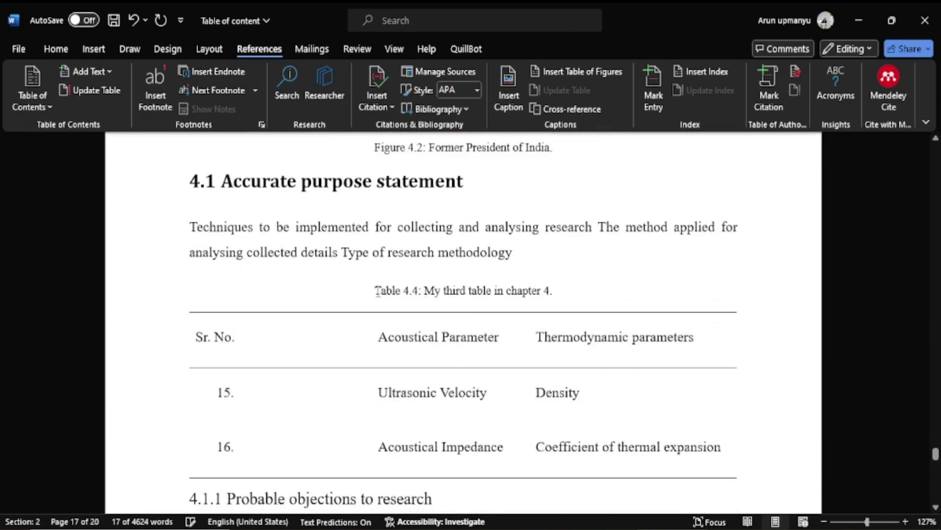
left_click_drag(375, 290, 557, 293)
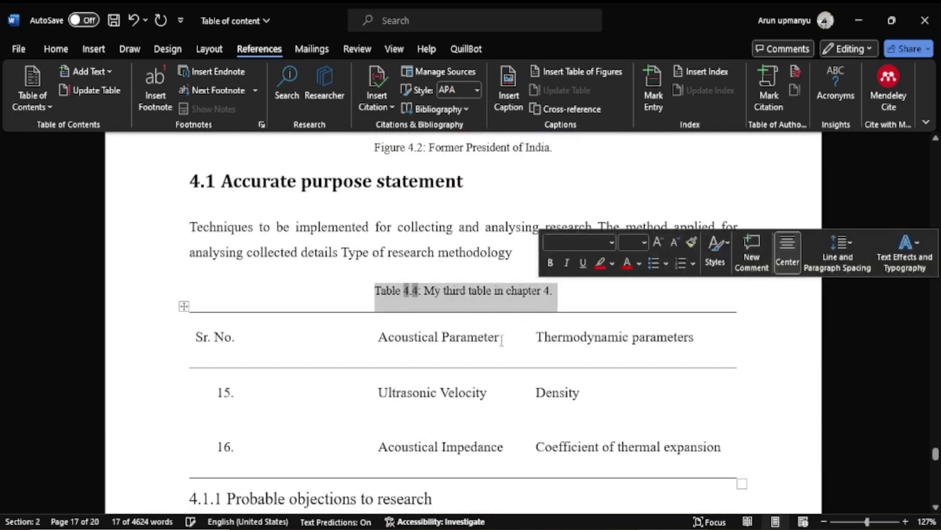
Correct "paramters" to "parameters" in the new Physical caption and end the caption with a period
scroll(490, 343, "up", 3)
scroll(490, 344, "up", 15)
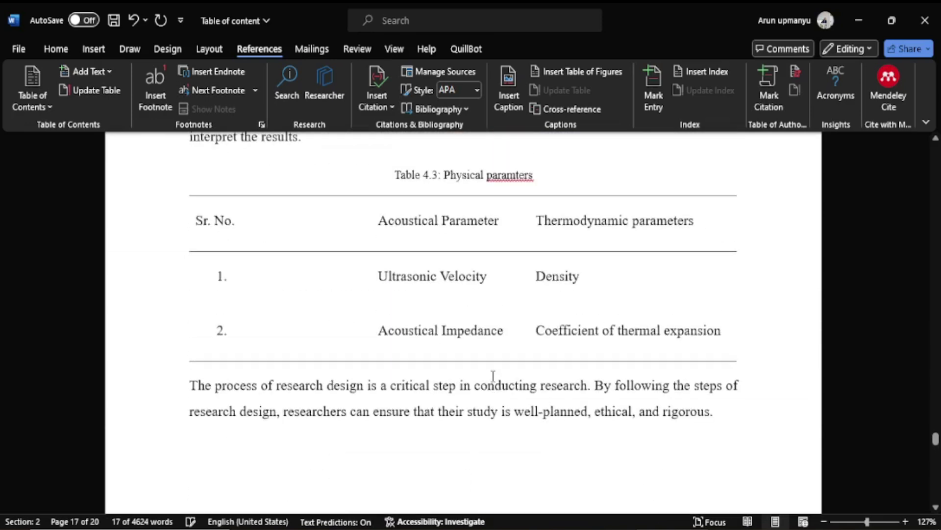
double_click(507, 182)
right_click(507, 174)
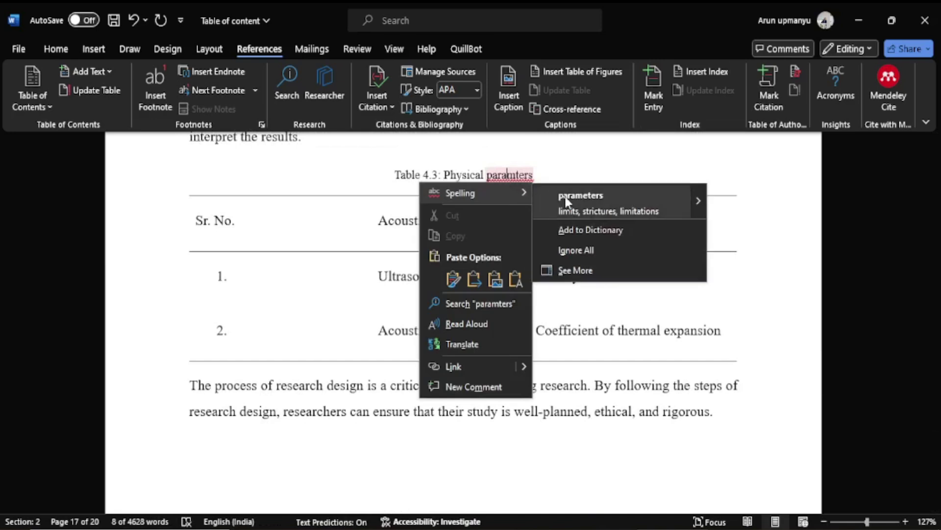
left_click(578, 191)
type(".")
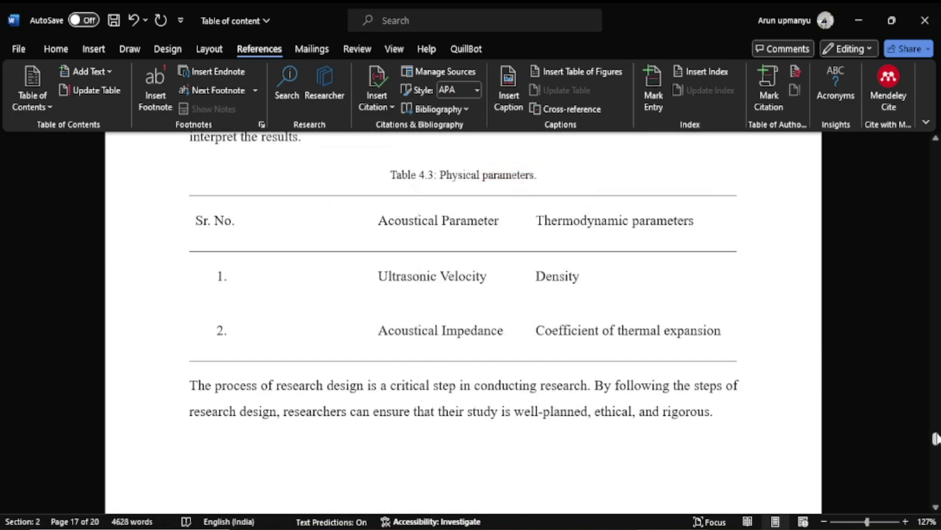
Update only the field of the red-highlighted table cross-reference in the first Chapter 2 paragraph
left_click_drag(936, 438, 935, 233)
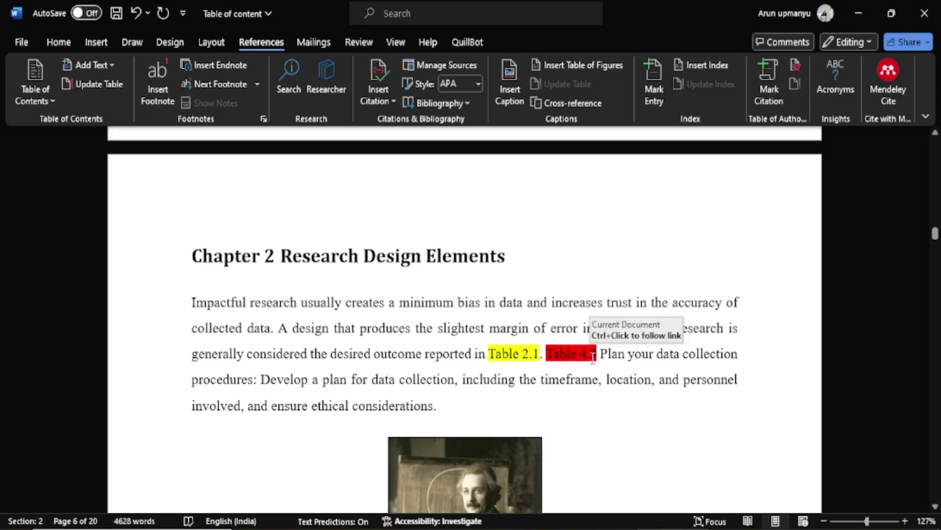
scroll(593, 357, "down", 3)
scroll(610, 329, "up", 1)
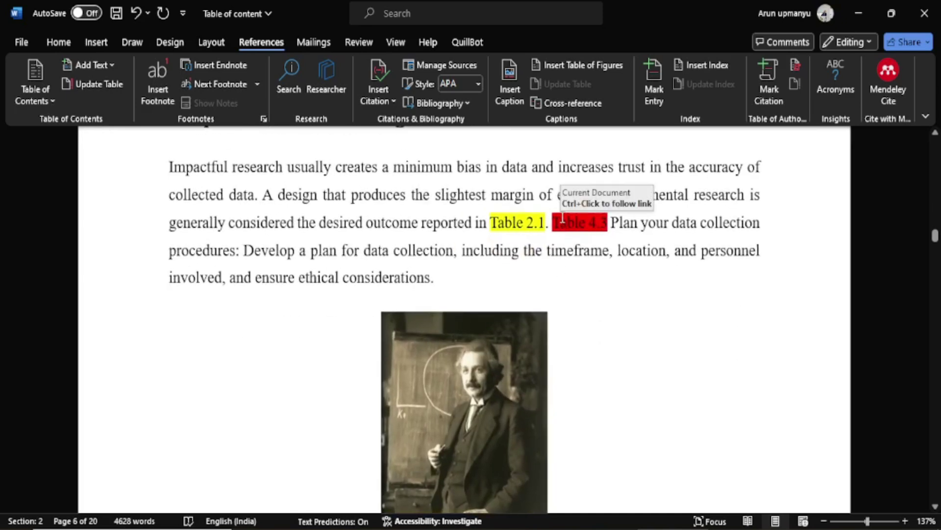
left_click_drag(555, 221, 610, 231)
right_click(586, 226)
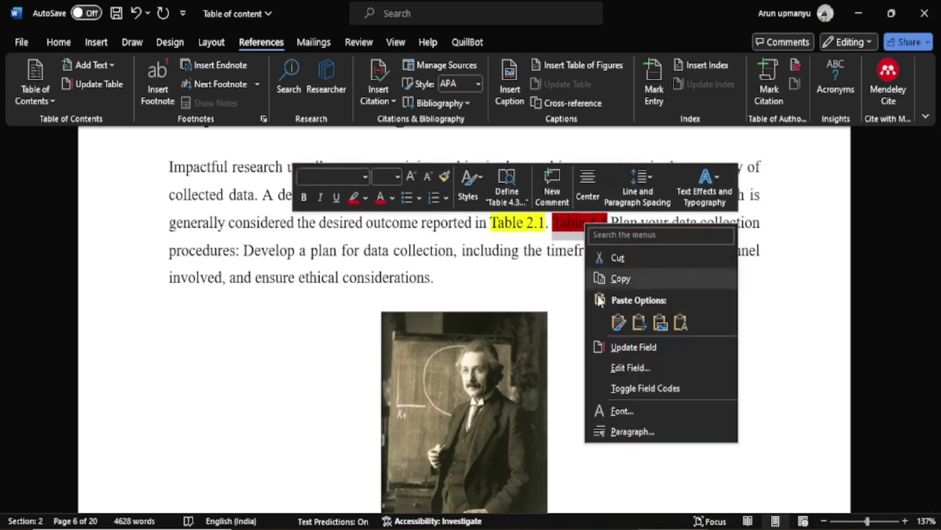
left_click(621, 347)
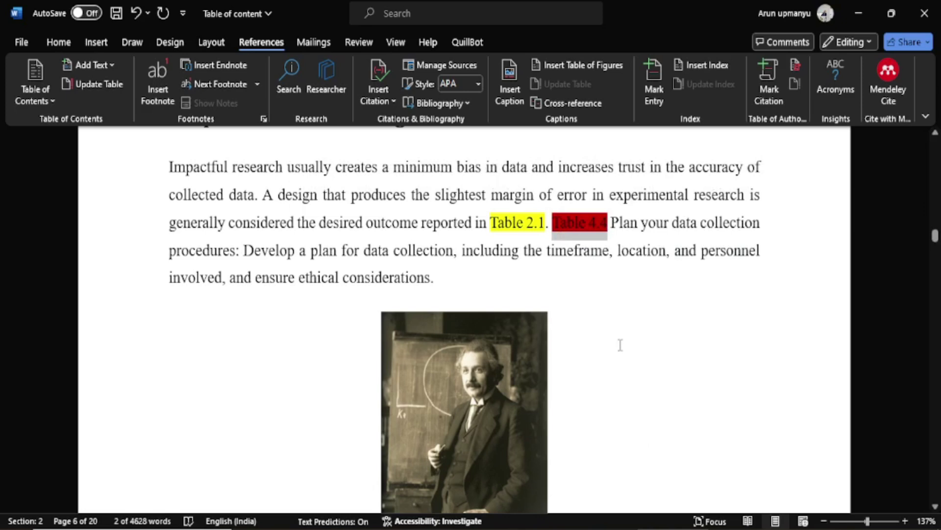
Undo the field update of the red-highlighted cross-reference in the Chapter 2 paragraph
scroll(621, 345, "up", 4, "ctrl")
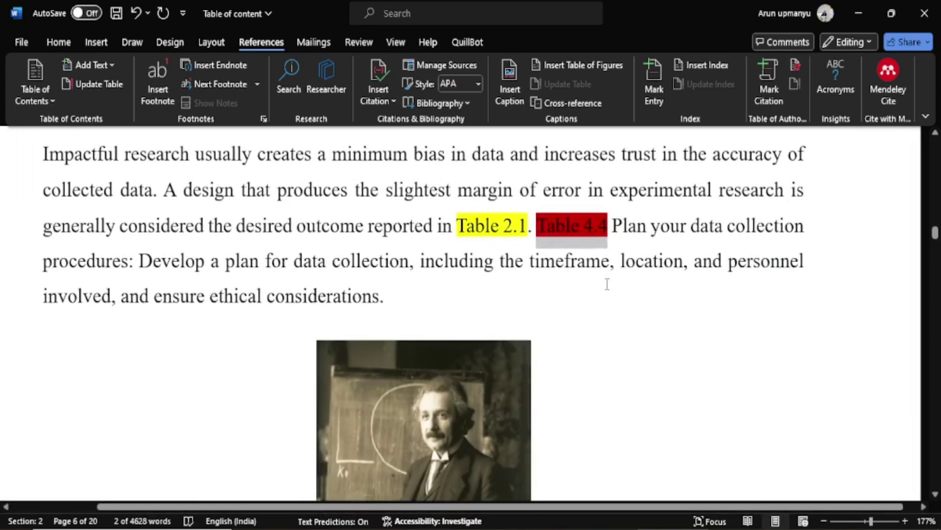
left_click(615, 246)
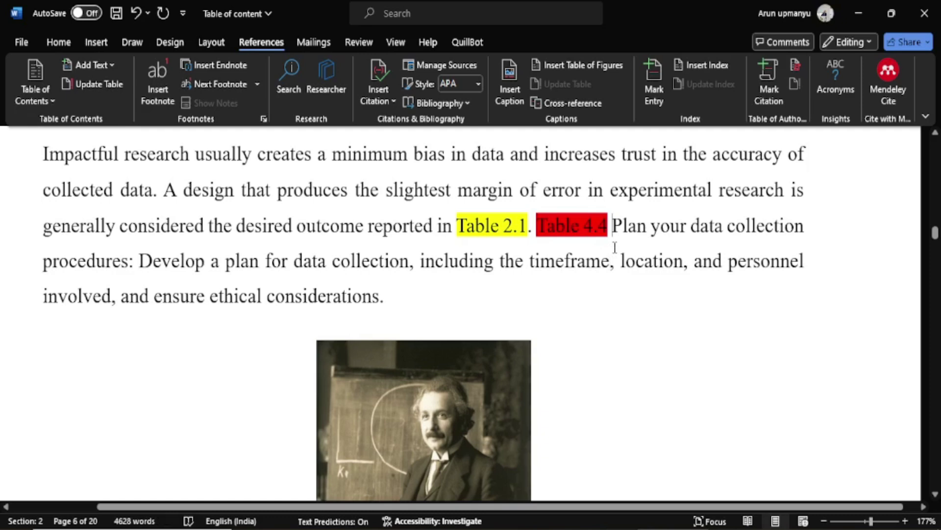
key("ctrl+z")
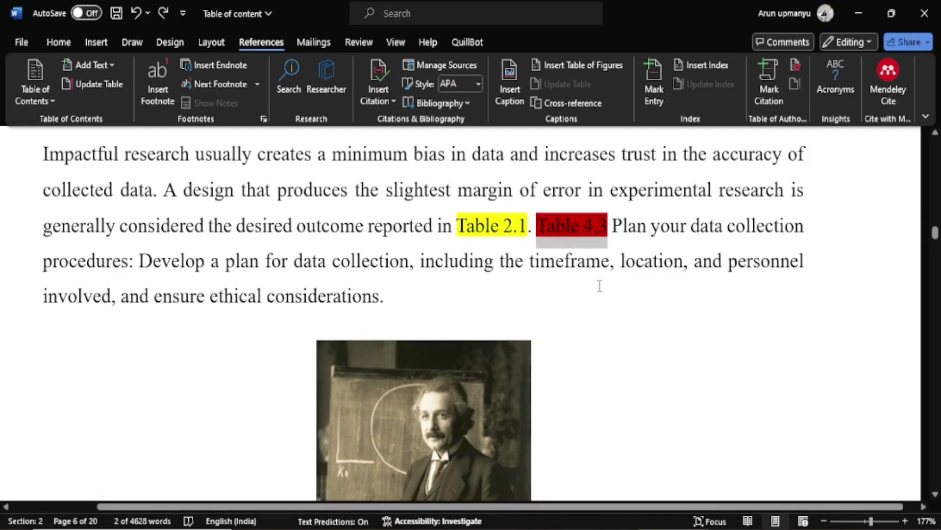
left_click(610, 300)
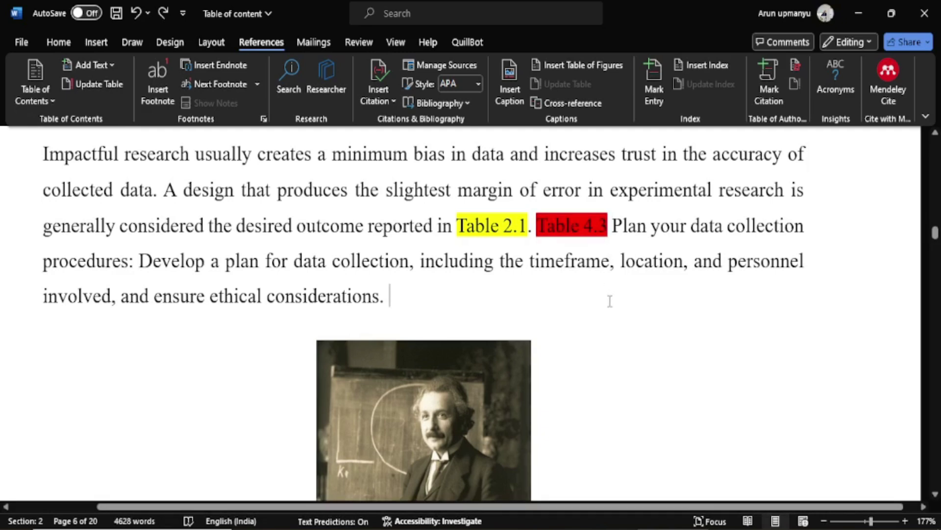
Update all fields in the whole document, refreshing page numbers only for the table of contents and table of figures
key("ctrl+a")
right_click(574, 221)
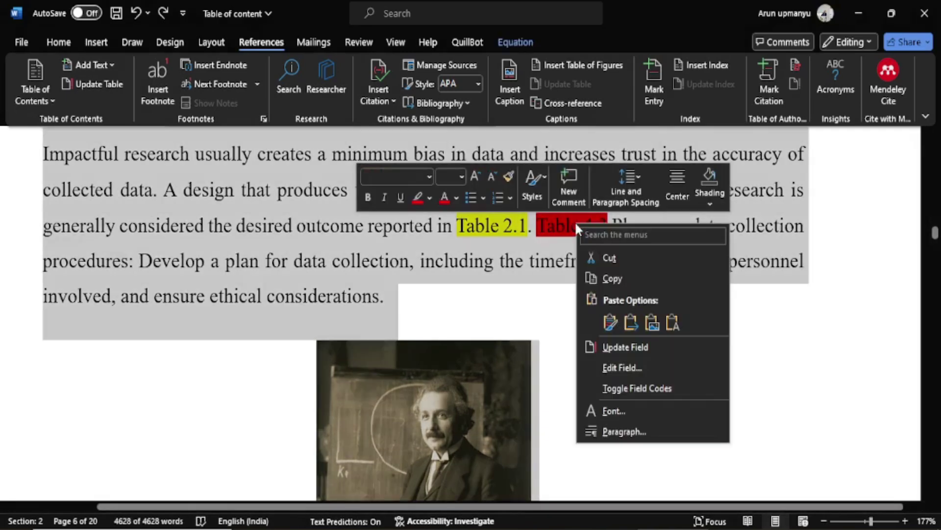
left_click(608, 347)
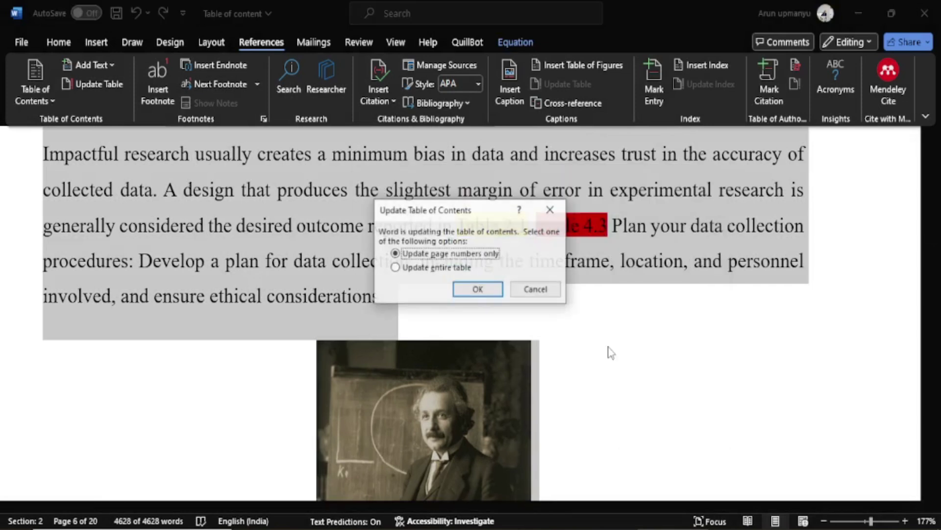
left_click(482, 290)
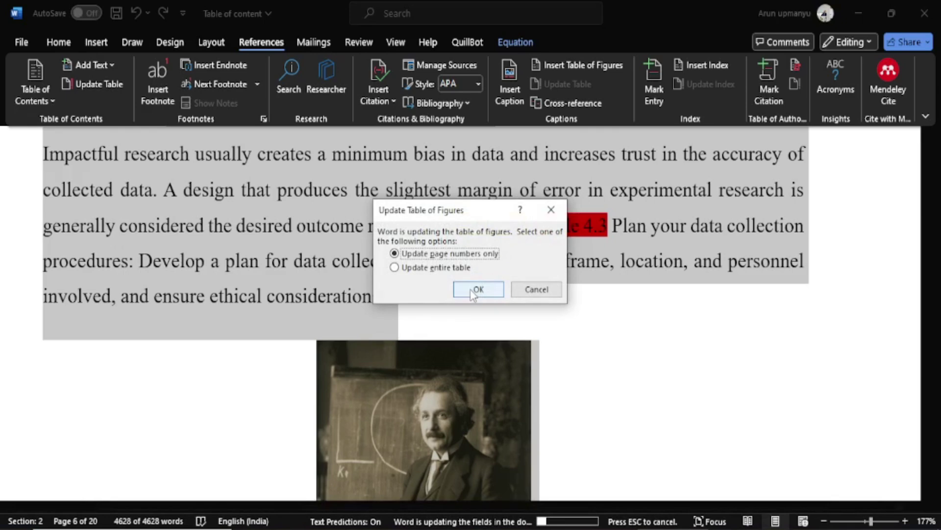
left_click(474, 291)
left_click(657, 315)
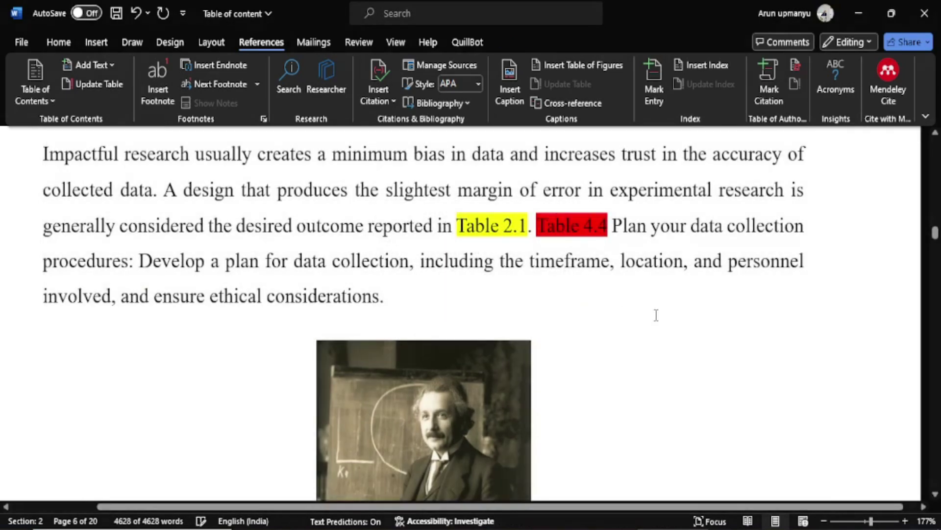
Reapply the field update to the red-highlighted table cross-reference in the first Chapter 2 paragraph
key("ctrl+a")
key("F9")
left_click(642, 302)
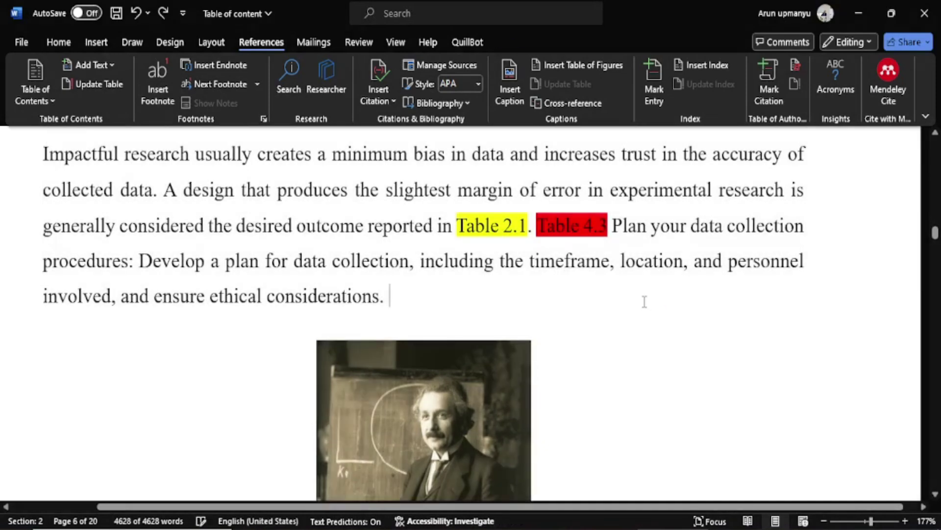
left_click_drag(544, 227, 609, 228)
right_click(578, 221)
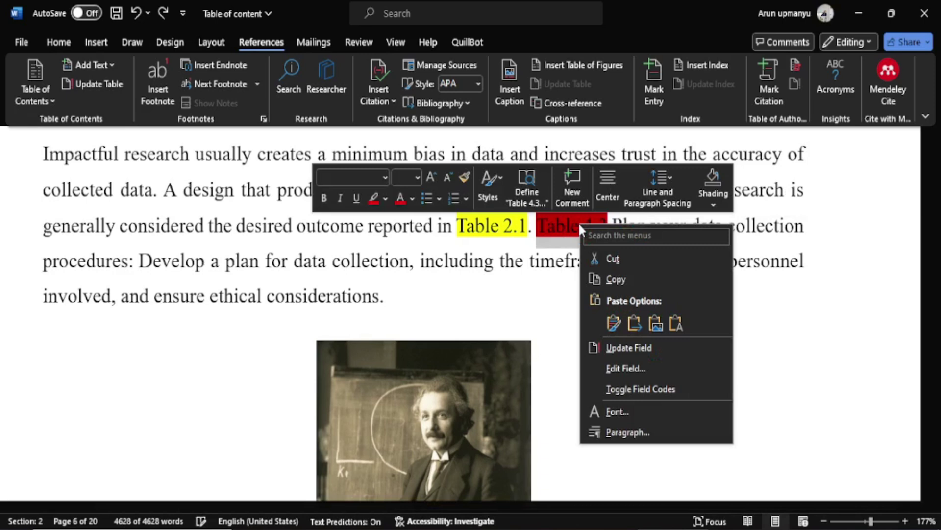
left_click(616, 345)
left_click(600, 340)
scroll(595, 336, "down", 3)
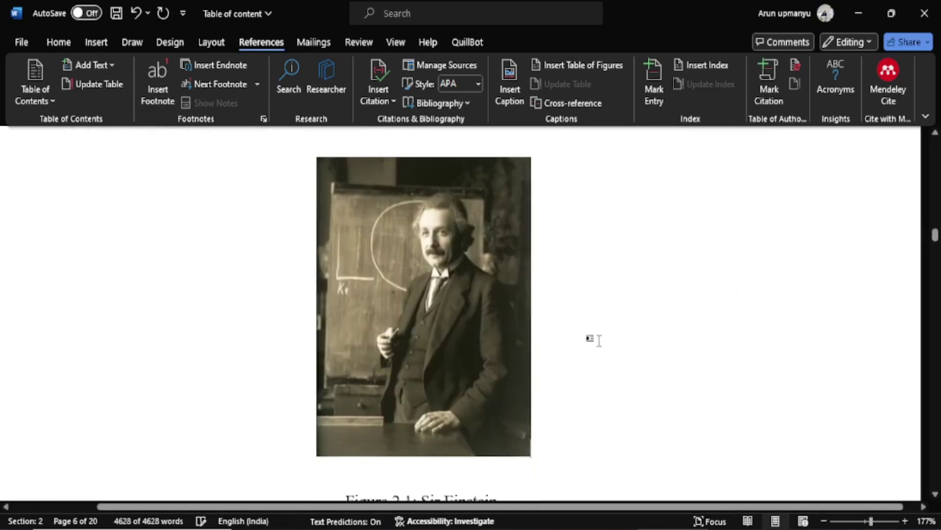
scroll(595, 336, "up", 5)
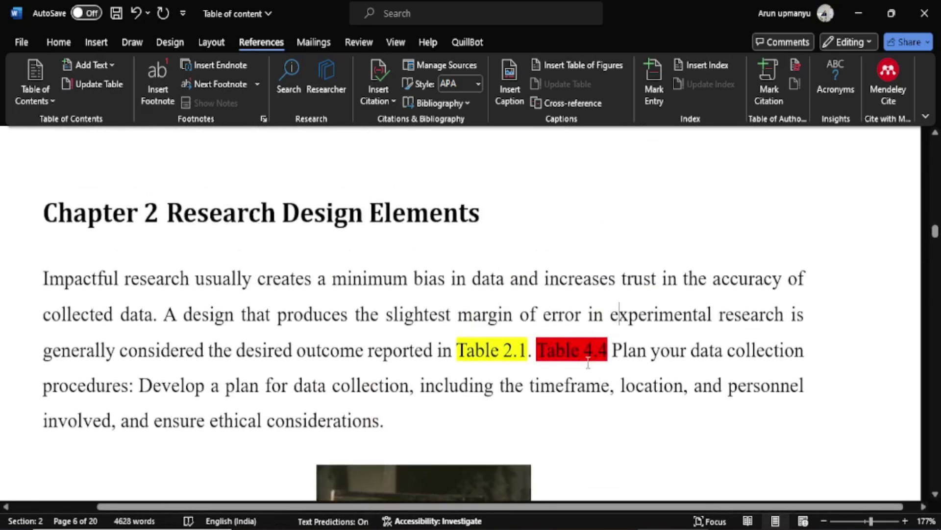
left_click(578, 352, "ctrl")
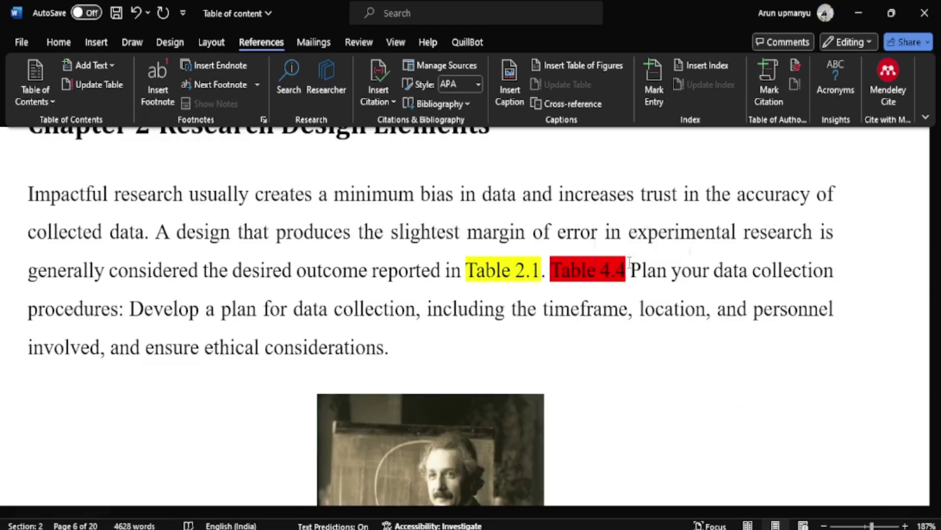
Insert a hyperlinked cross-reference to Figure 4.2, only label and number, after "the study is valid" in the first paragraph of section 1.2.1.1
scroll(641, 341, "up", 10)
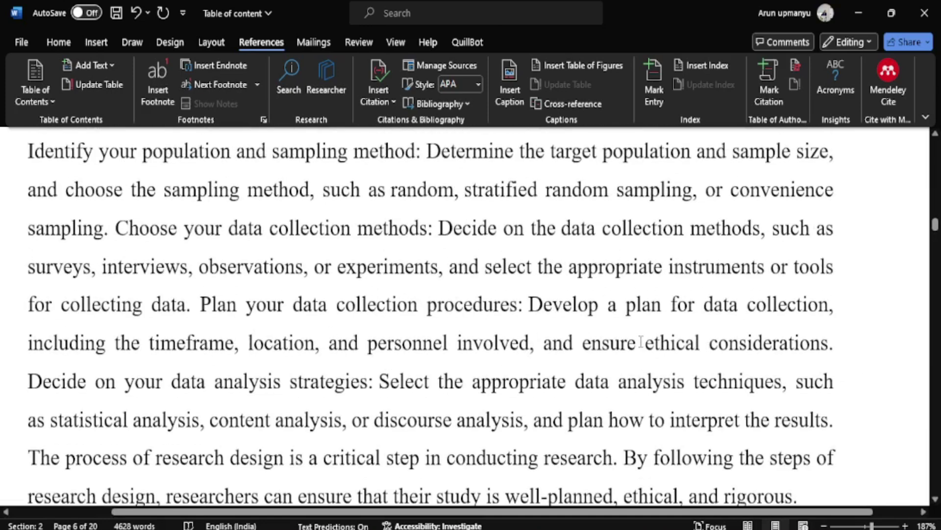
scroll(642, 344, "up", 8)
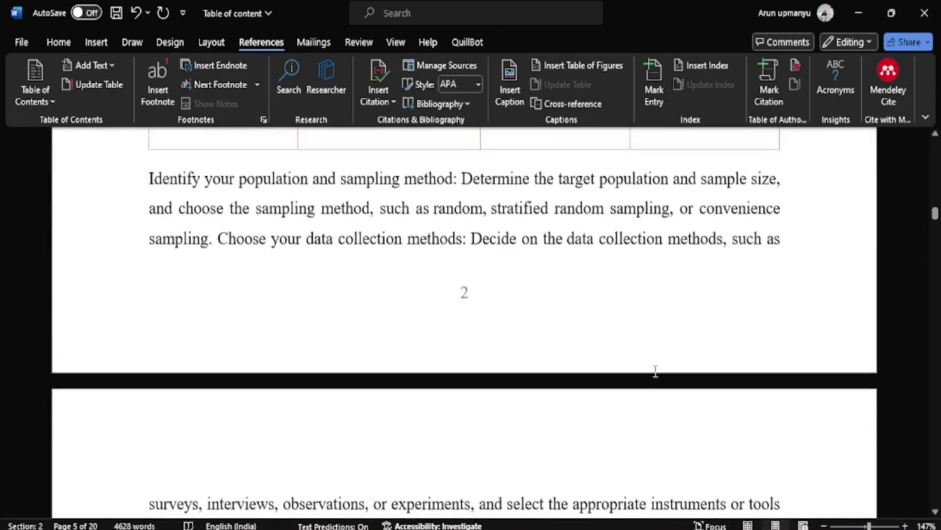
scroll(654, 372, "down", 3)
scroll(519, 283, "down", 5)
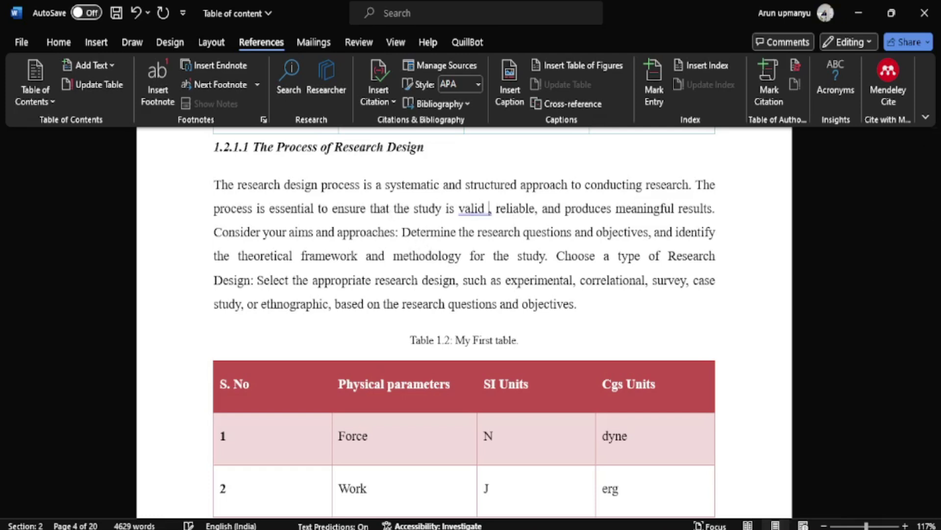
left_click(564, 104)
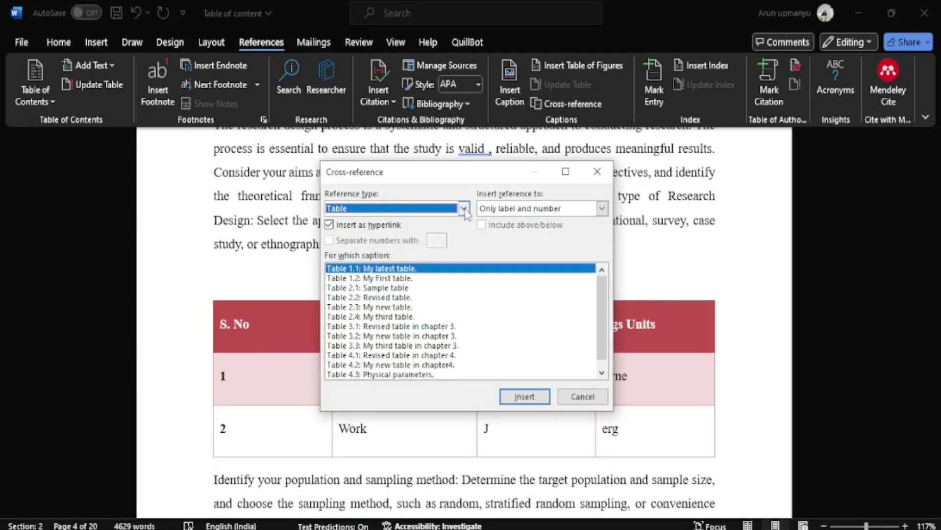
left_click(463, 209)
left_click(366, 263)
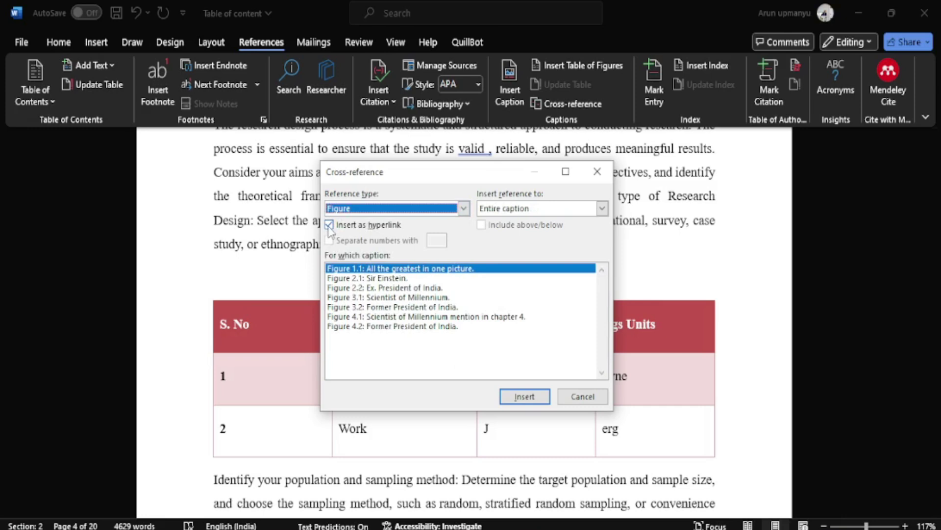
left_click(603, 209)
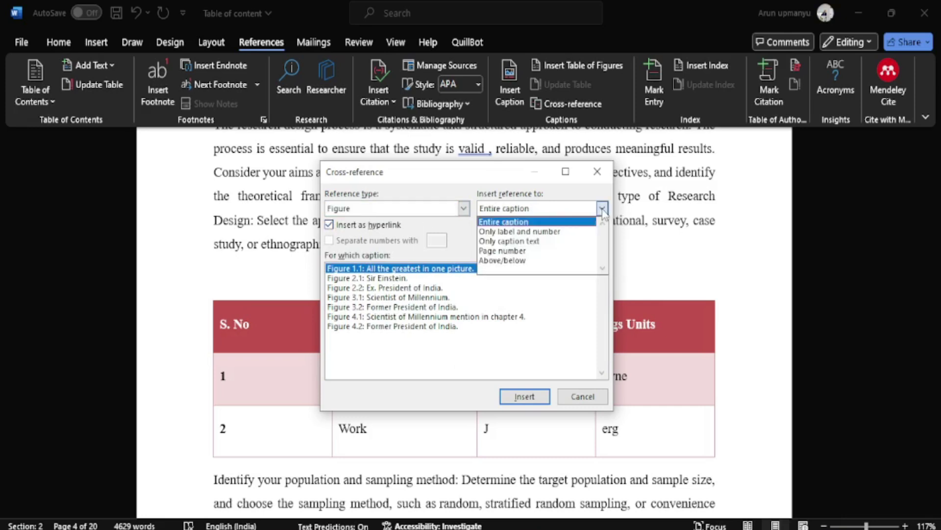
left_click(550, 230)
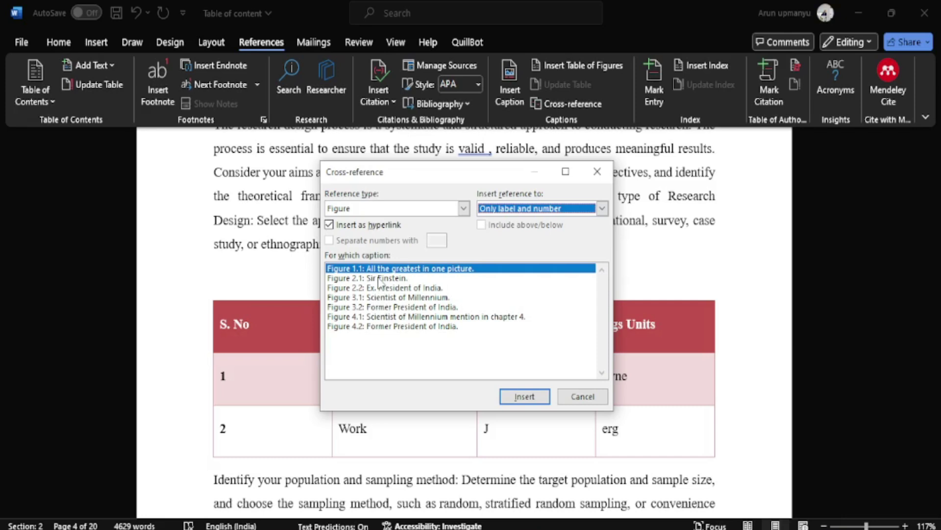
left_click(387, 327)
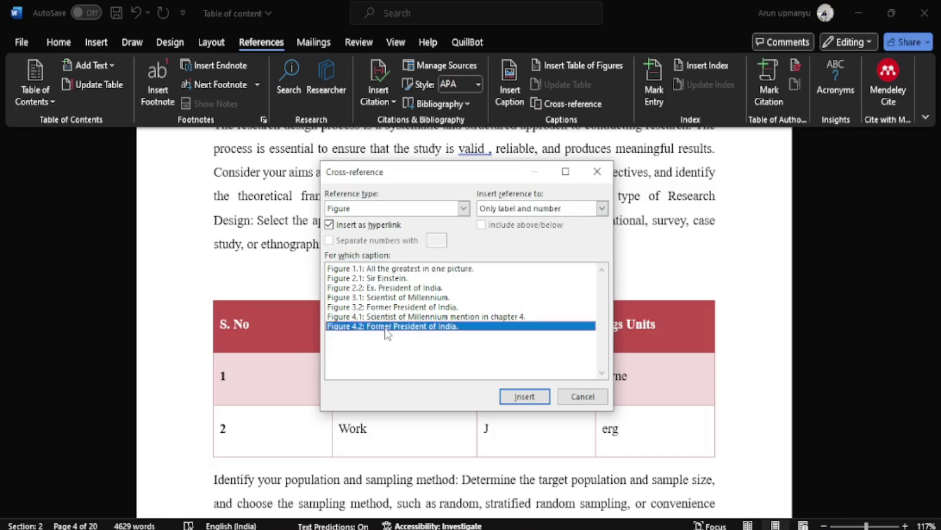
left_click(525, 396)
left_click(571, 397)
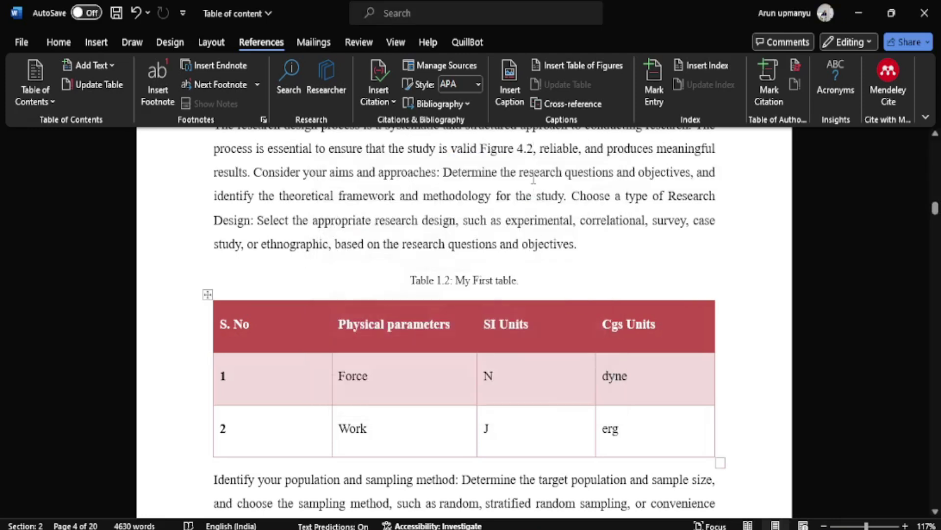
Colour the text of the new figure cross-reference in section 1.2.1.1 red
key("shift+Left")
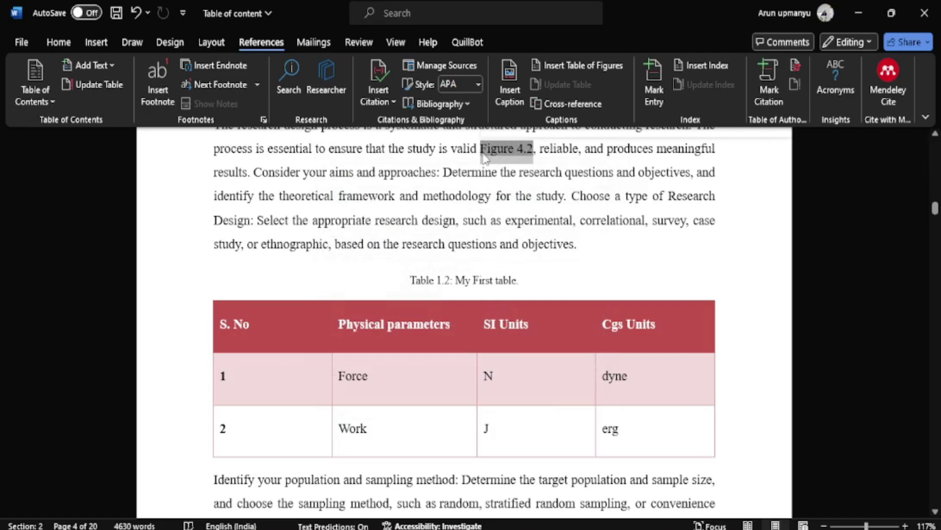
scroll(571, 239, "up", 6)
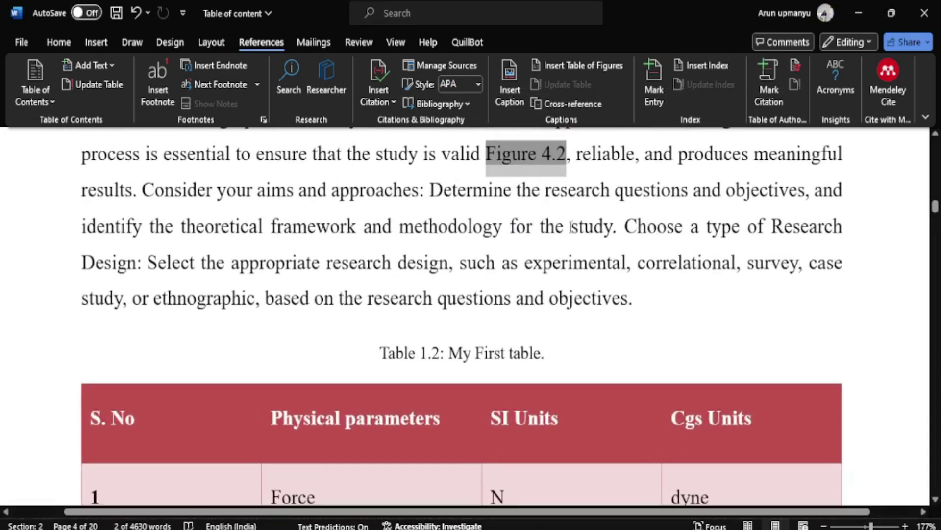
left_click(61, 43)
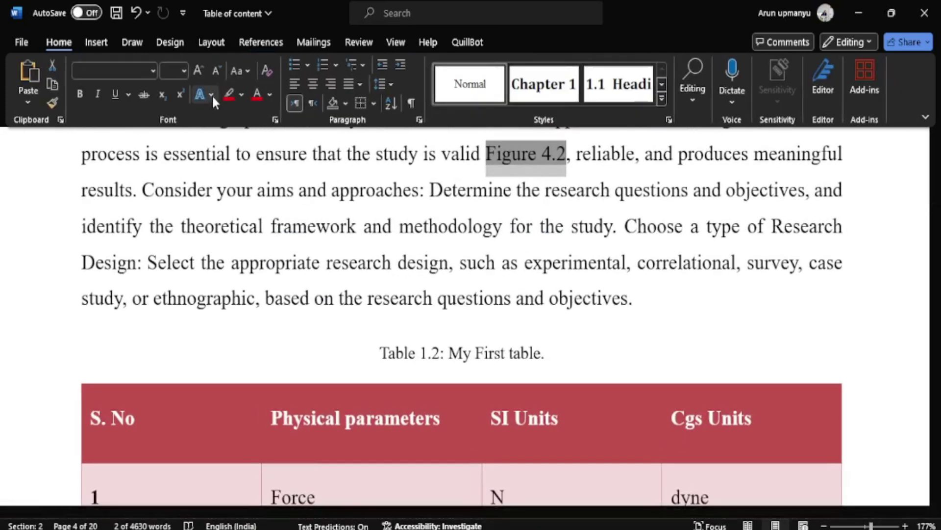
left_click(257, 95)
key("Left")
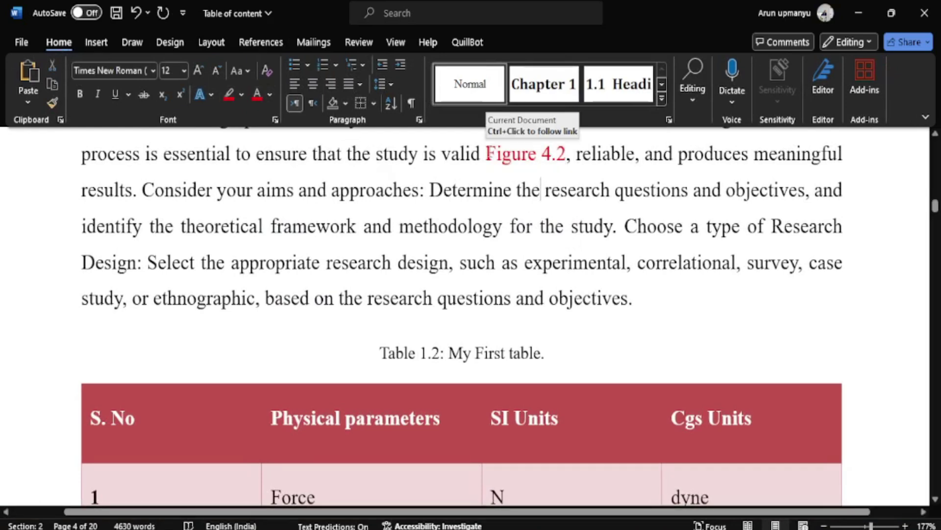
Follow the red figure cross-reference to its linked caption and look over the surrounding Chapter 4 pages
left_click_drag(602, 147, 571, 153)
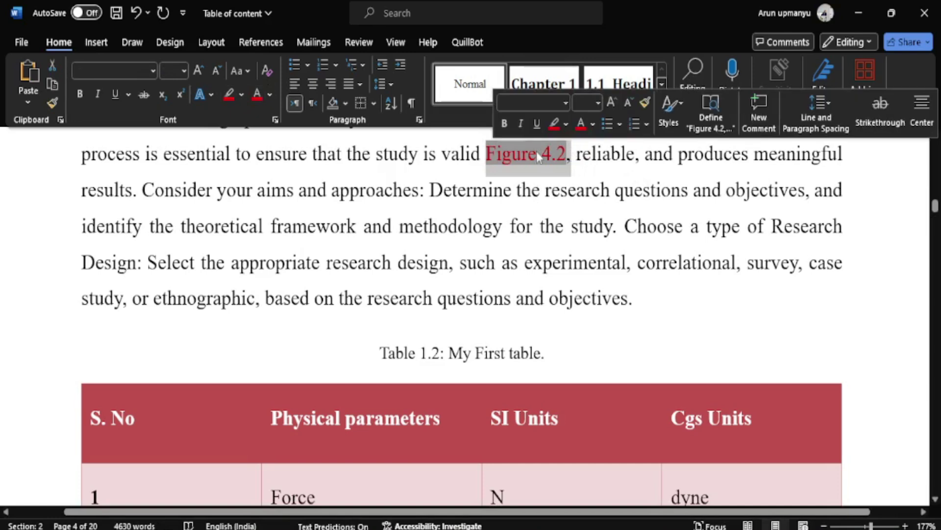
left_click(526, 155, "ctrl")
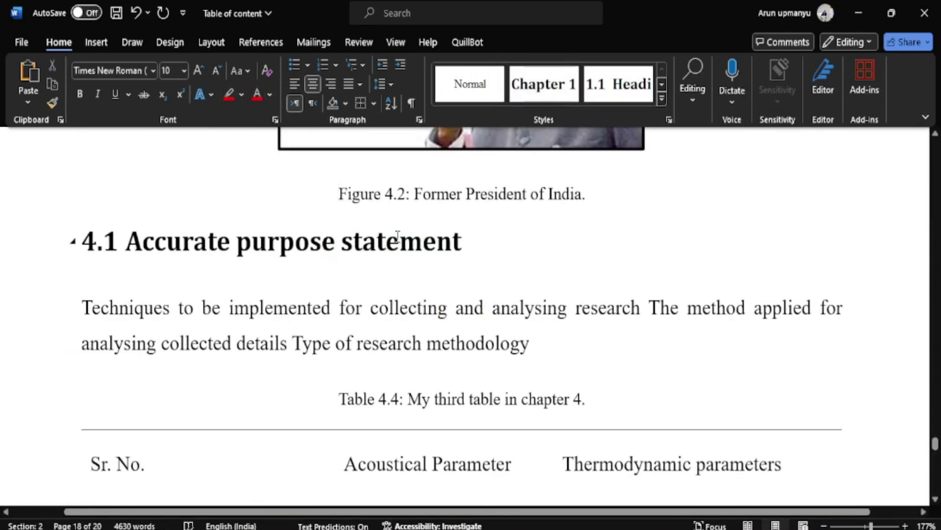
scroll(397, 234, "down", 4, "ctrl")
scroll(490, 266, "up", 8)
scroll(501, 313, "up", 8)
scroll(500, 311, "down", 6)
left_click(475, 298)
scroll(505, 299, "down", 5)
scroll(511, 343, "up", 7)
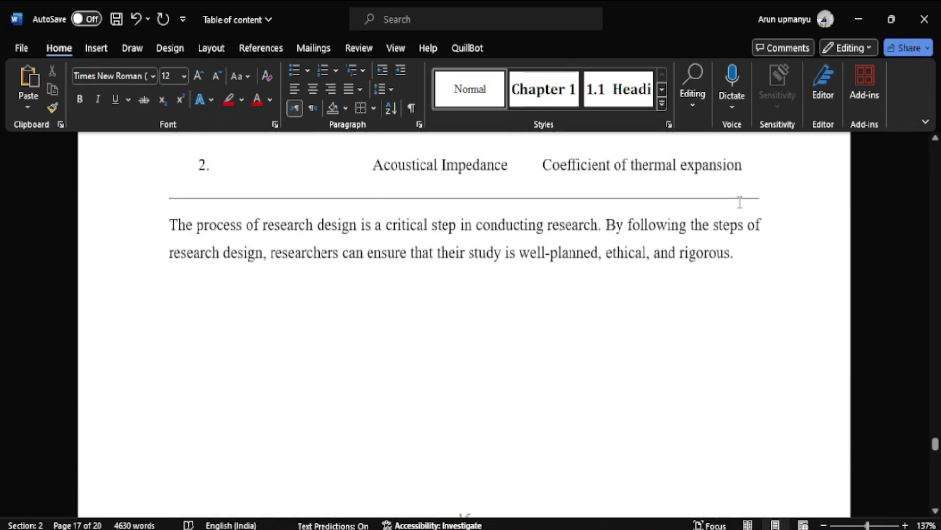
Add several blank lines after "ethical, and rigorous." in the paragraph above the Table 4.3 caption
scroll(657, 278, "up", 15)
scroll(508, 339, "down", 10)
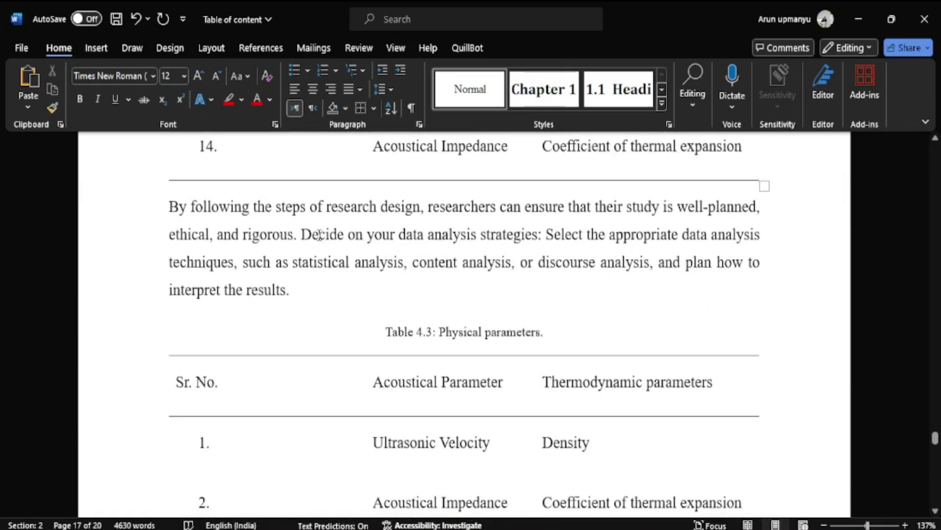
key("Return")
key("Return")
key("Return")
key("Return")
key("Return")
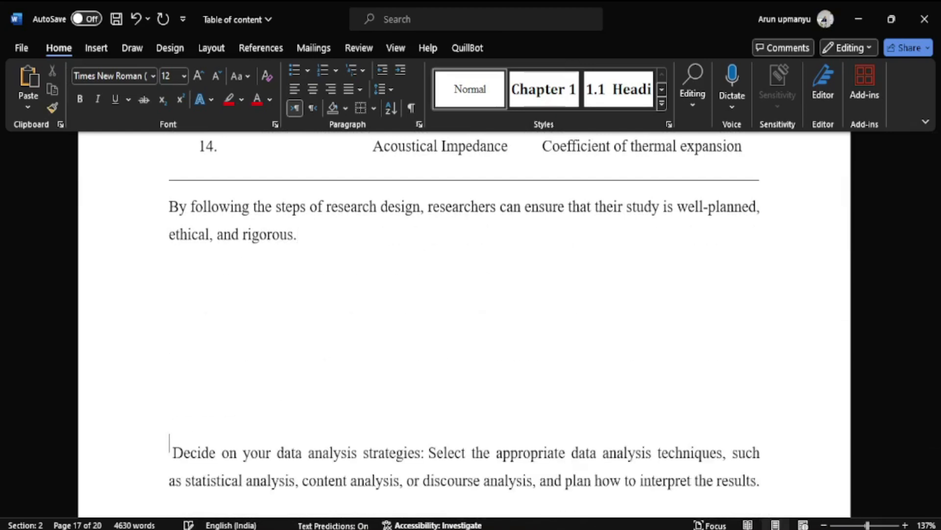
Copy the picture above the "Former President of India." caption, just before heading 4.1
scroll(525, 317, "down", 4)
scroll(524, 316, "down", 10)
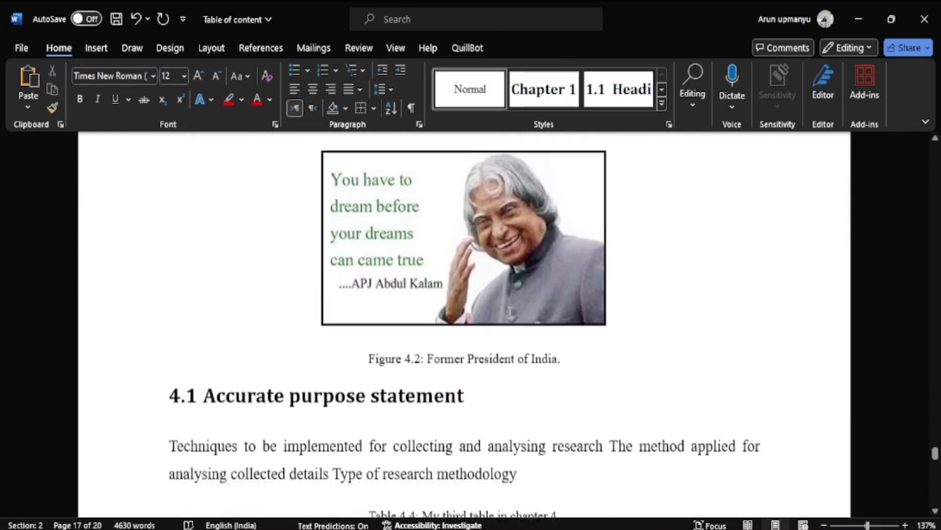
left_click(461, 263)
left_click_drag(461, 262, 464, 268)
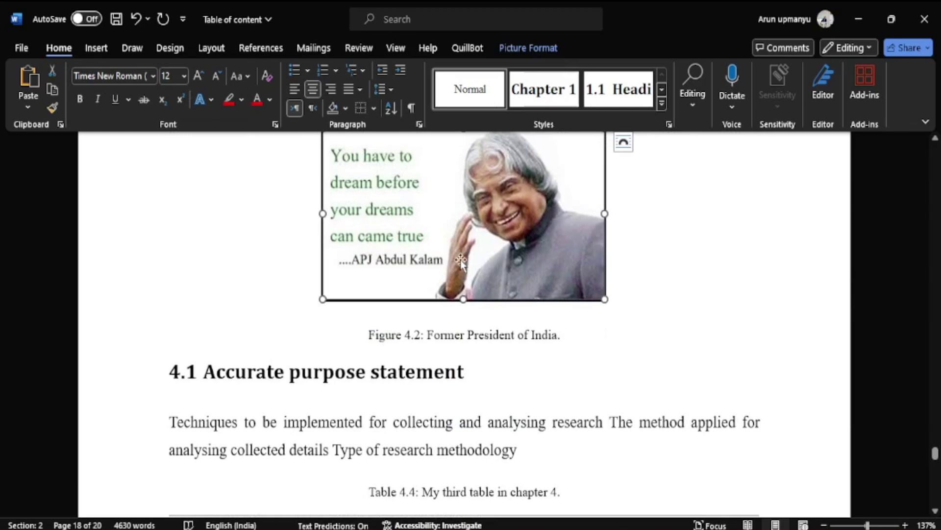
scroll(490, 343, "up", 3)
key("ctrl+z")
key("ctrl+z")
key("ctrl+z")
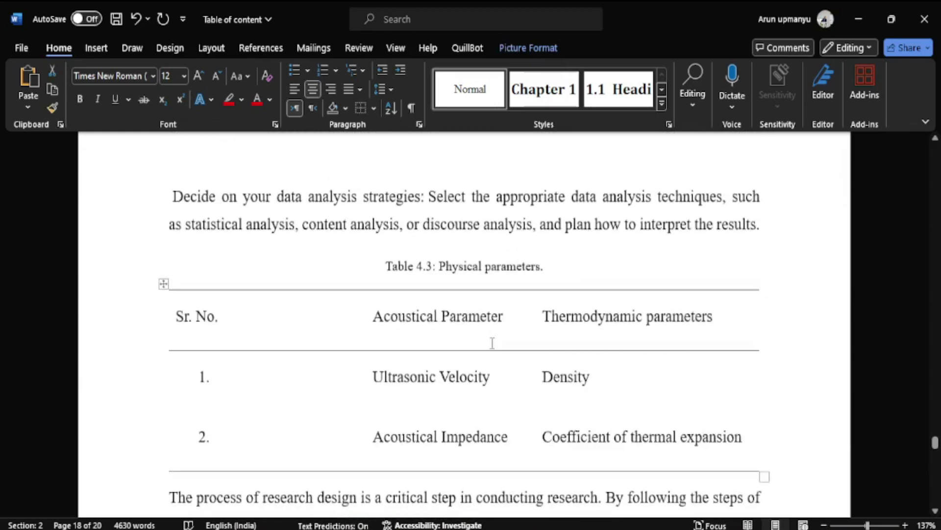
Paste the copied picture on the first blank line below "ethical, and rigorous." and centre it
scroll(293, 359, "down", 2)
left_click(267, 277)
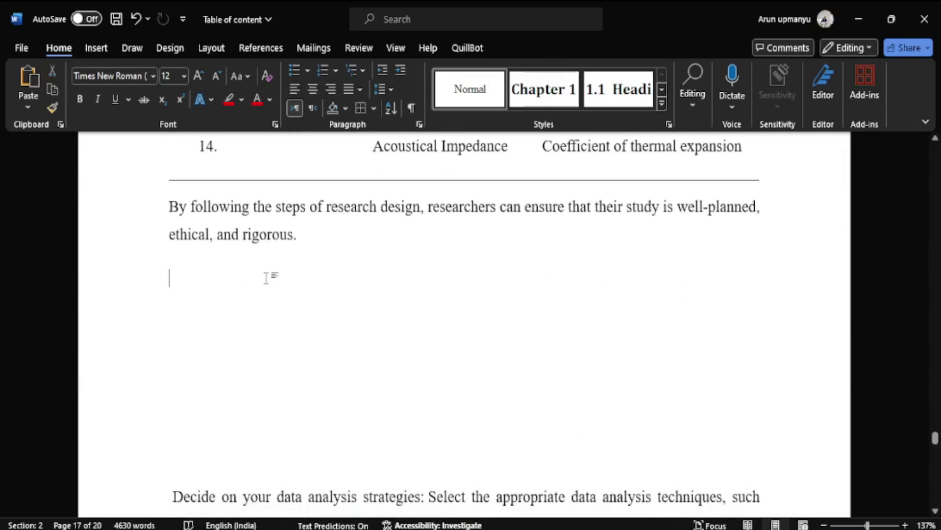
key("ctrl+v")
left_click(346, 310)
key("ctrl+e")
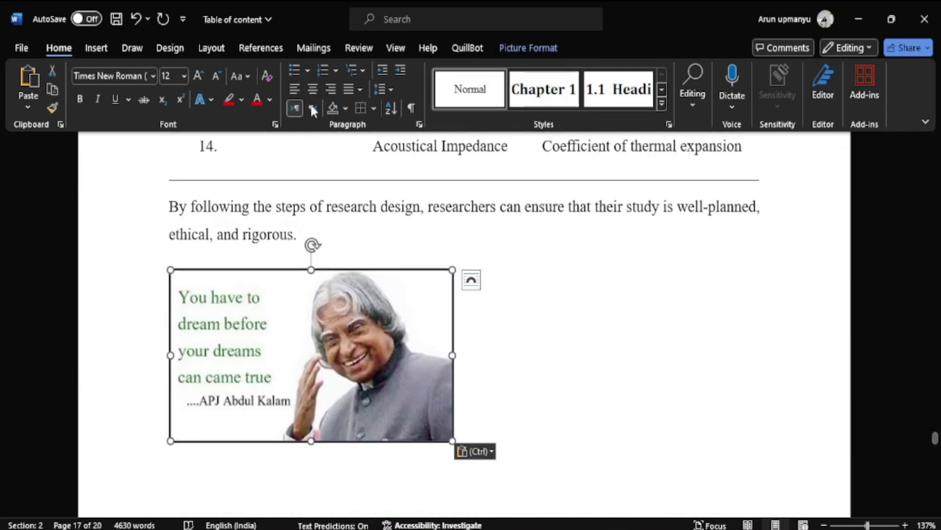
Caption the pasted picture below with the Figure label and the text "Among greatest Scientist in world."
right_click(470, 307)
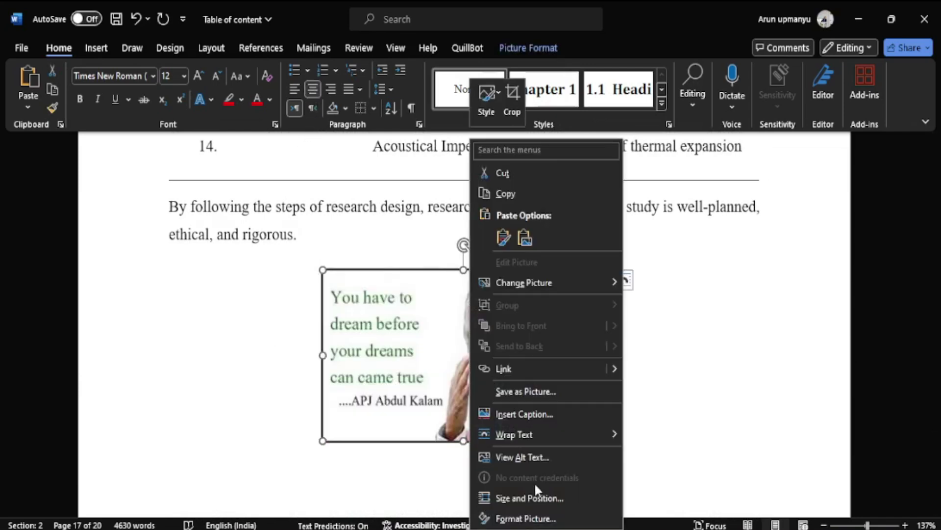
left_click(522, 413)
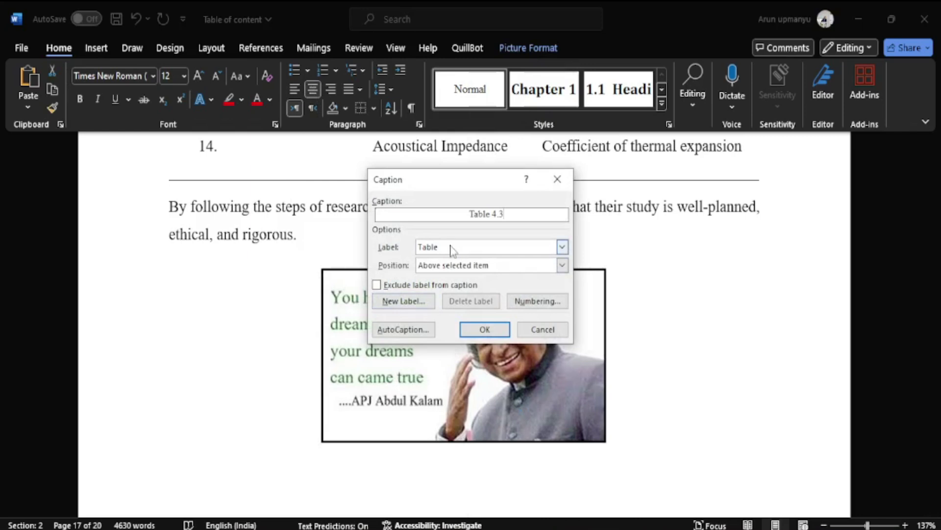
left_click(452, 249)
left_click(451, 270)
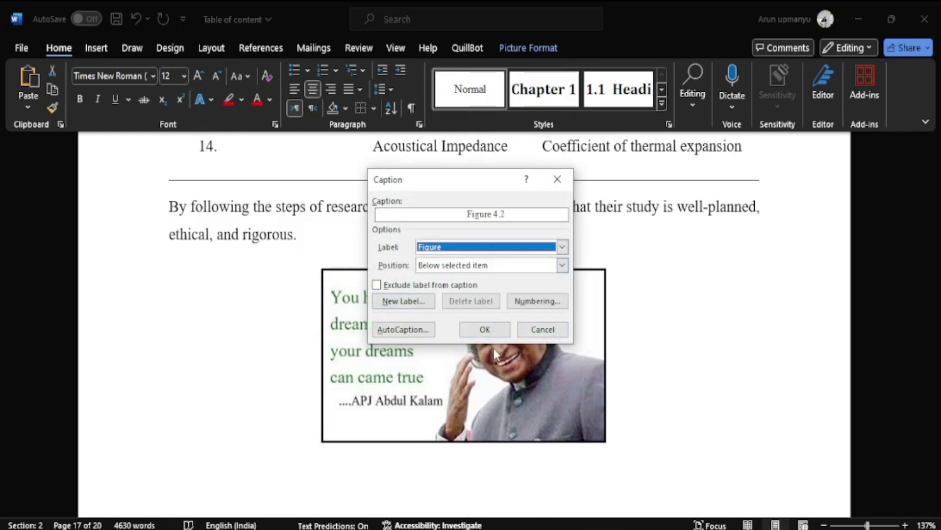
left_click(505, 329)
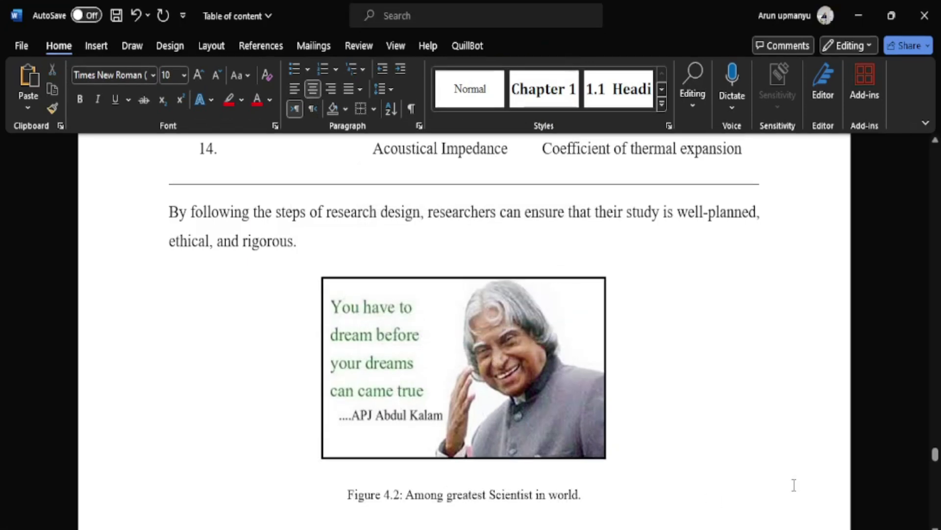
Update the figure cross-reference field after "the study is valid" in section 1.2.1.1 to match the renumbered captions
scroll(544, 427, "down", 15)
scroll(544, 426, "down", 7)
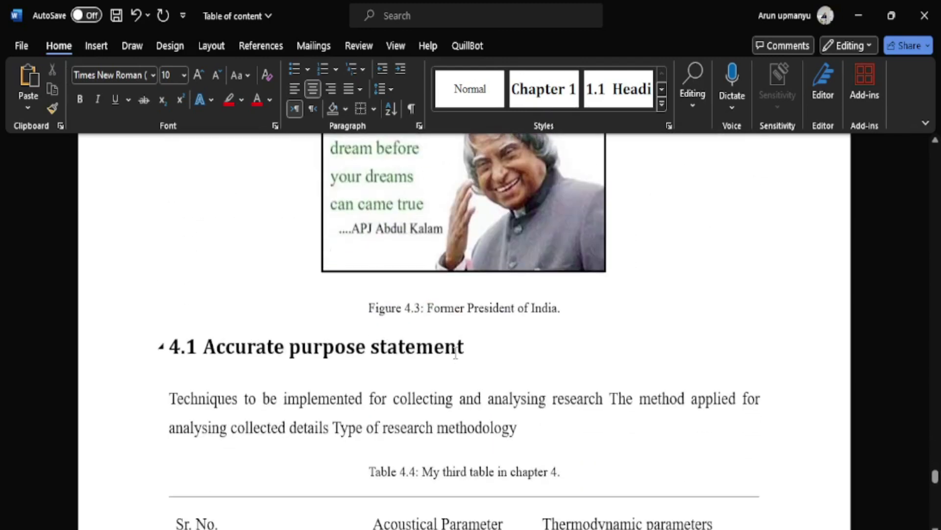
left_click_drag(936, 478, 936, 358)
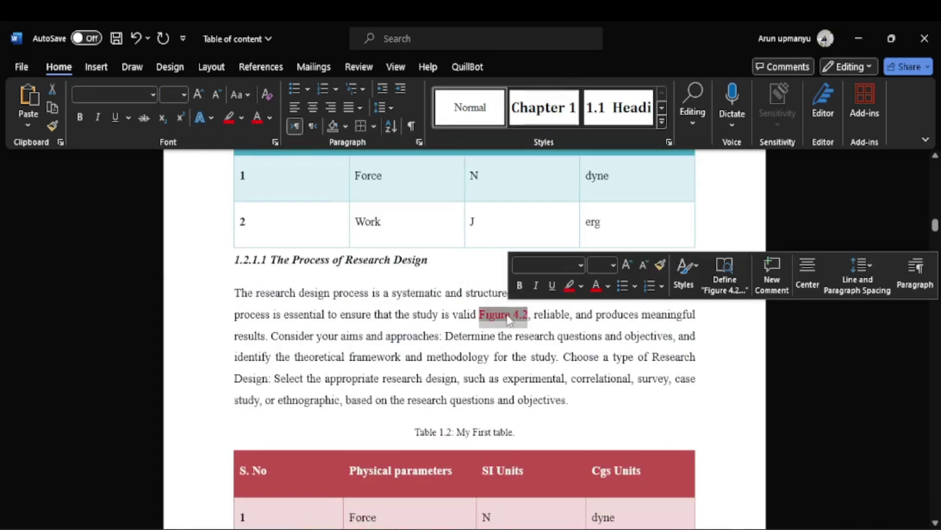
right_click(509, 320)
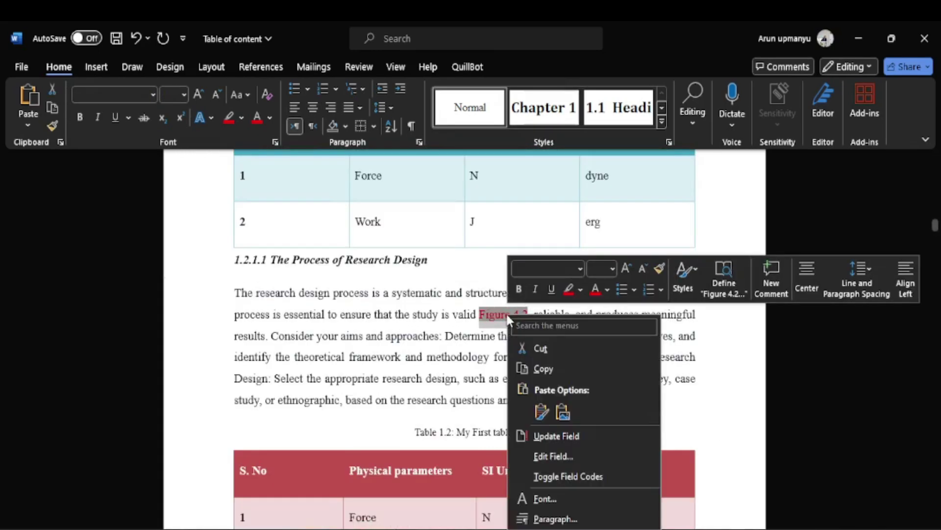
left_click(557, 435)
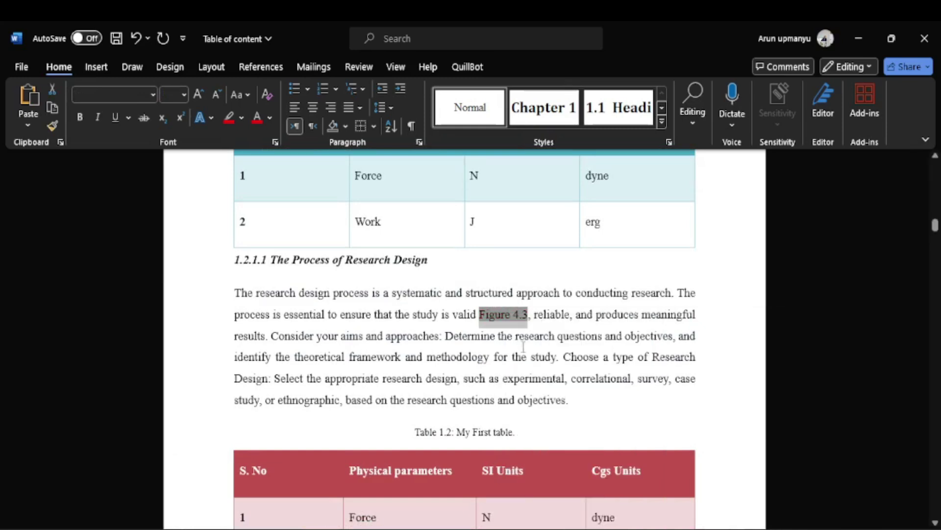
Highlight the updated "Figure 4.3" cross-reference in section 1.2.1.1 in red
left_click(529, 315)
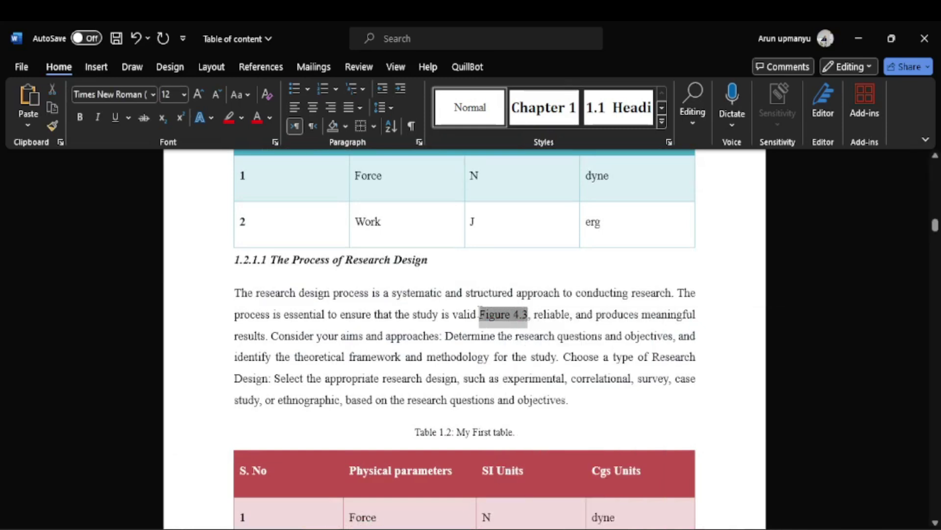
scroll(498, 370, "up", 4, "ctrl")
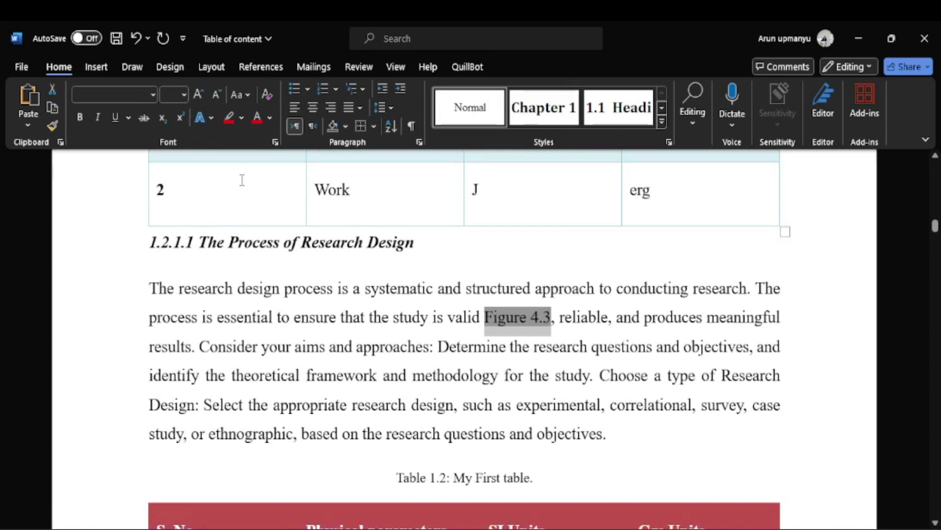
left_click(229, 117)
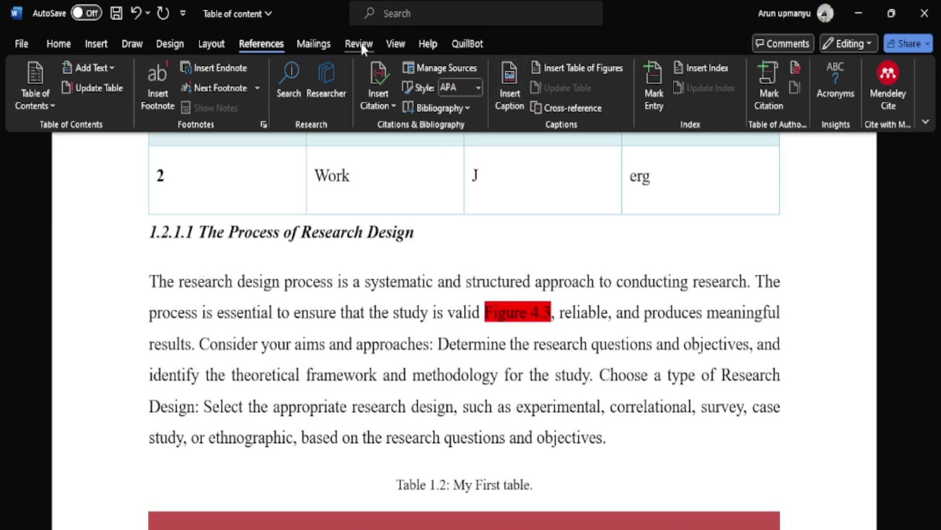
Show the Navigation Pane with the document's headings beside the page
left_click(395, 44)
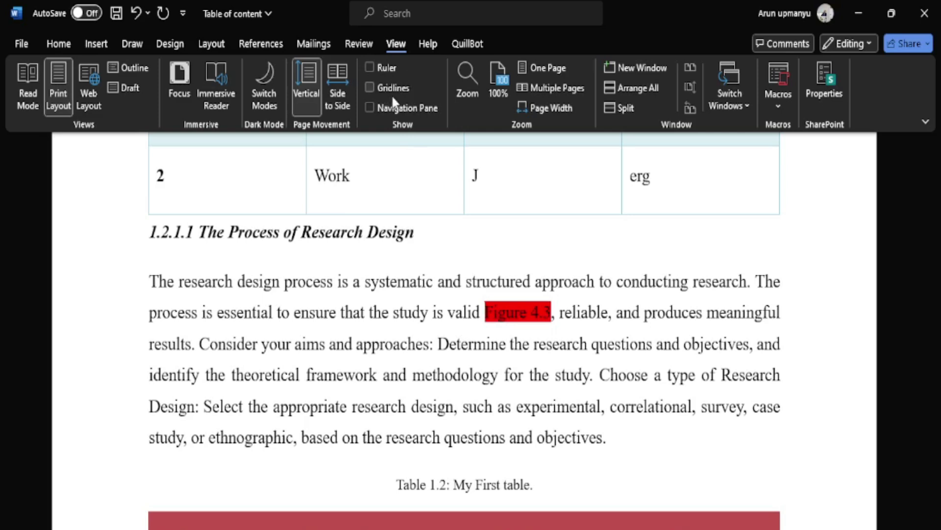
left_click(369, 109)
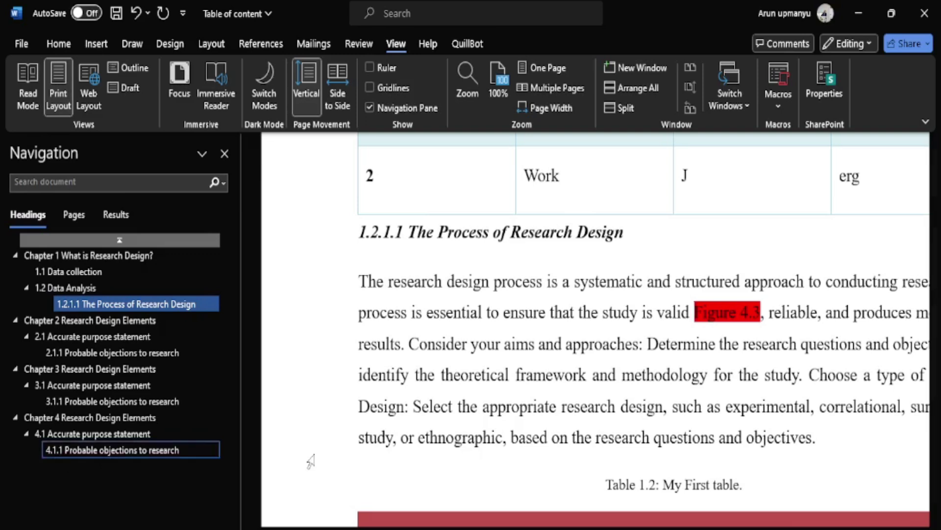
scroll(616, 369, "down", 5)
scroll(631, 331, "up", 6)
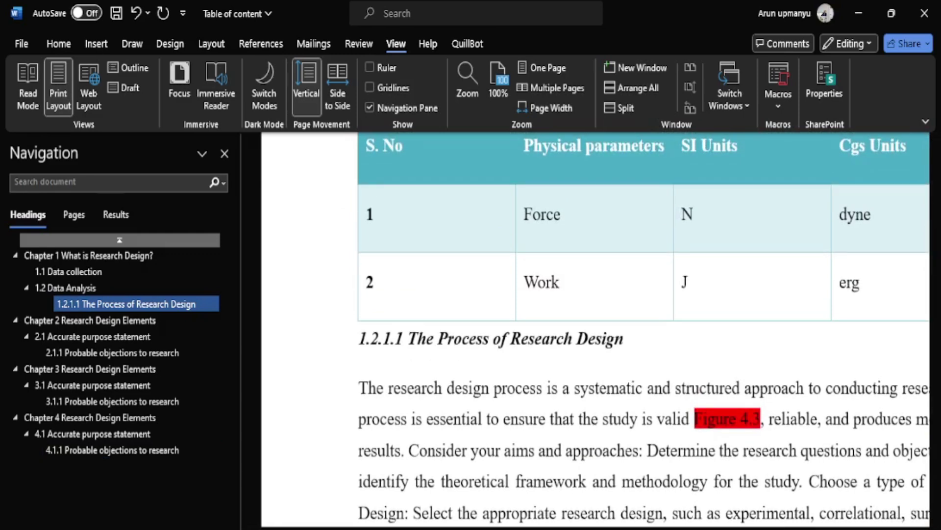
scroll(631, 331, "down", 1, "ctrl")
scroll(631, 331, "down", 2, "ctrl")
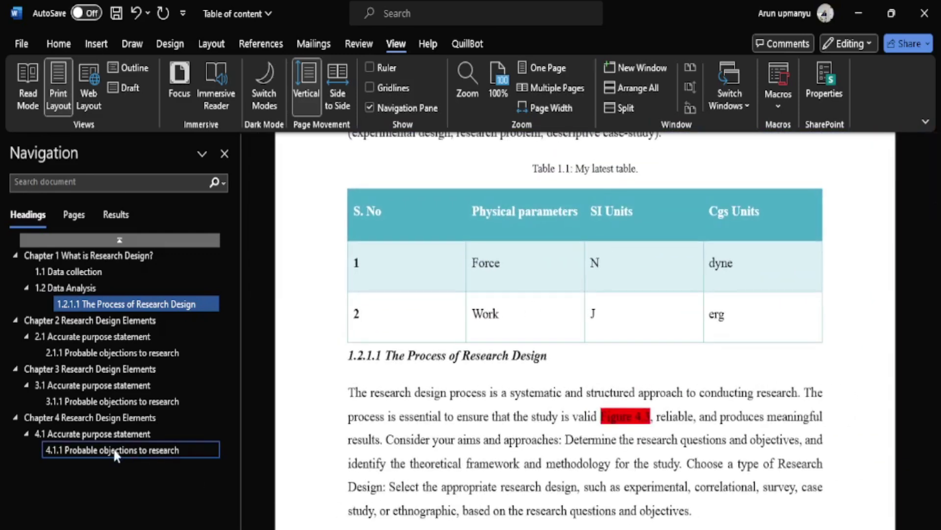
Jump through the document outline to headings 4.1.1 Probable objections to research, 1.1 Data collection and 2.1 Accurate purpose statement
left_click(106, 450)
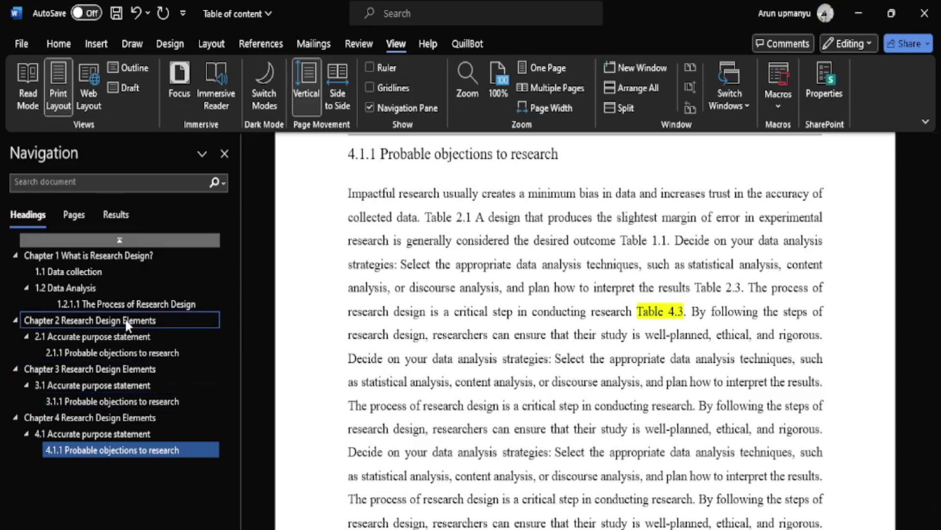
left_click(71, 276)
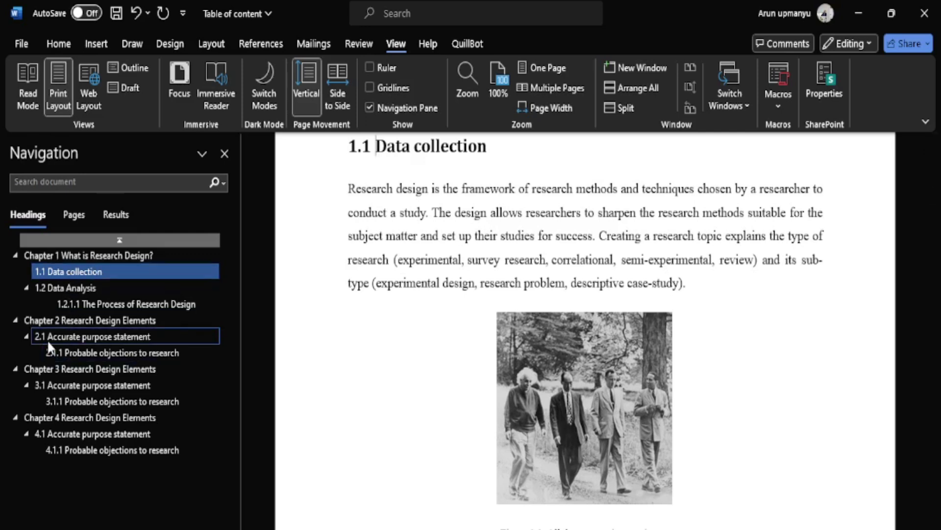
left_click(87, 337)
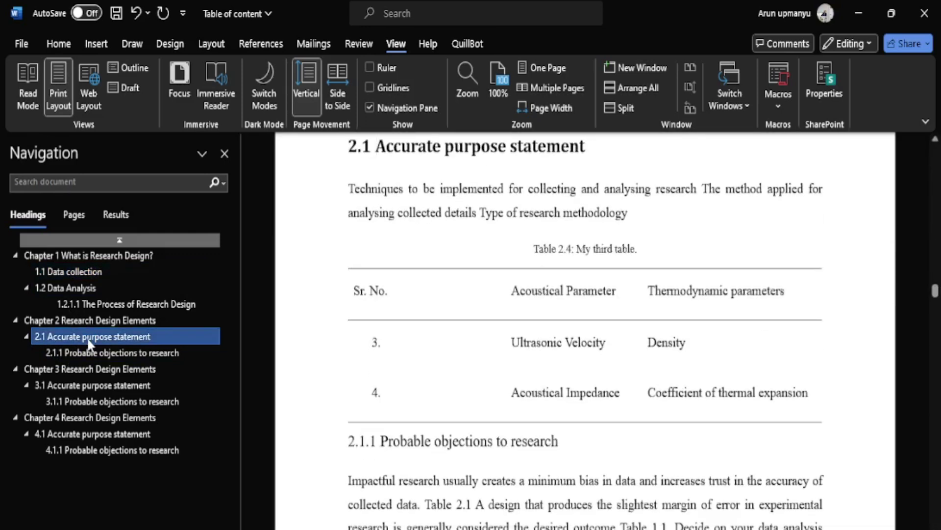